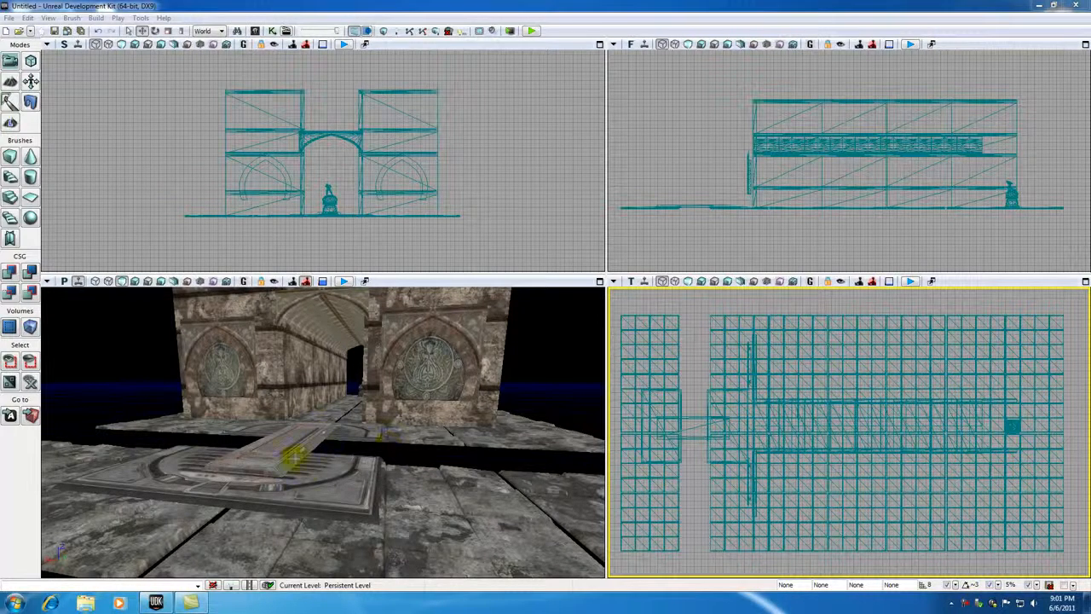
Step: Place the S_NEC_Lights_SM_TurkLamp01 static mesh in the level at the corridor entrance
drag(336, 454, 352, 389)
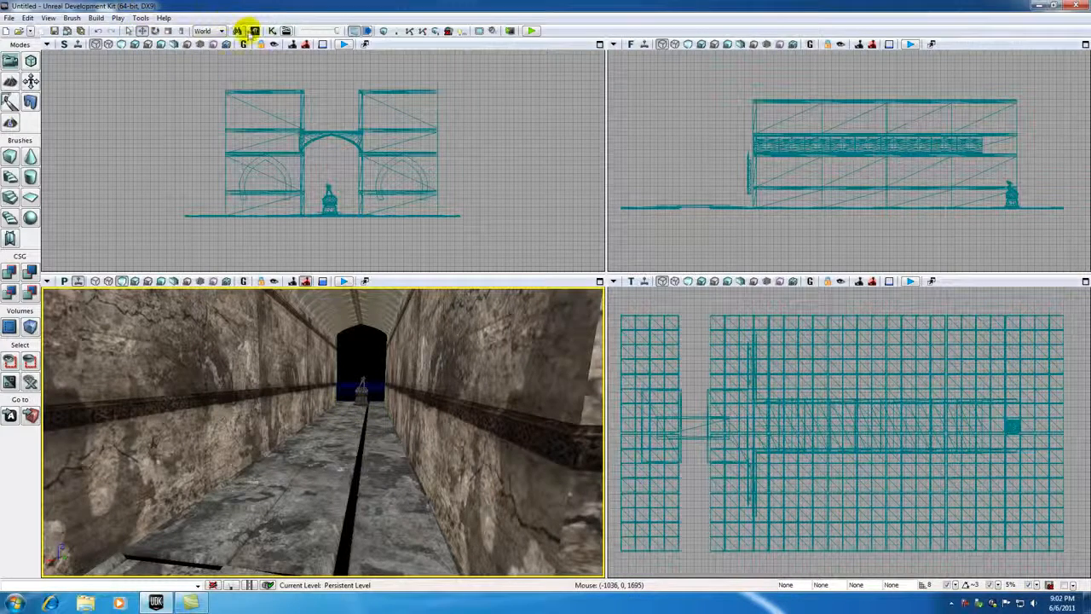
click(236, 31)
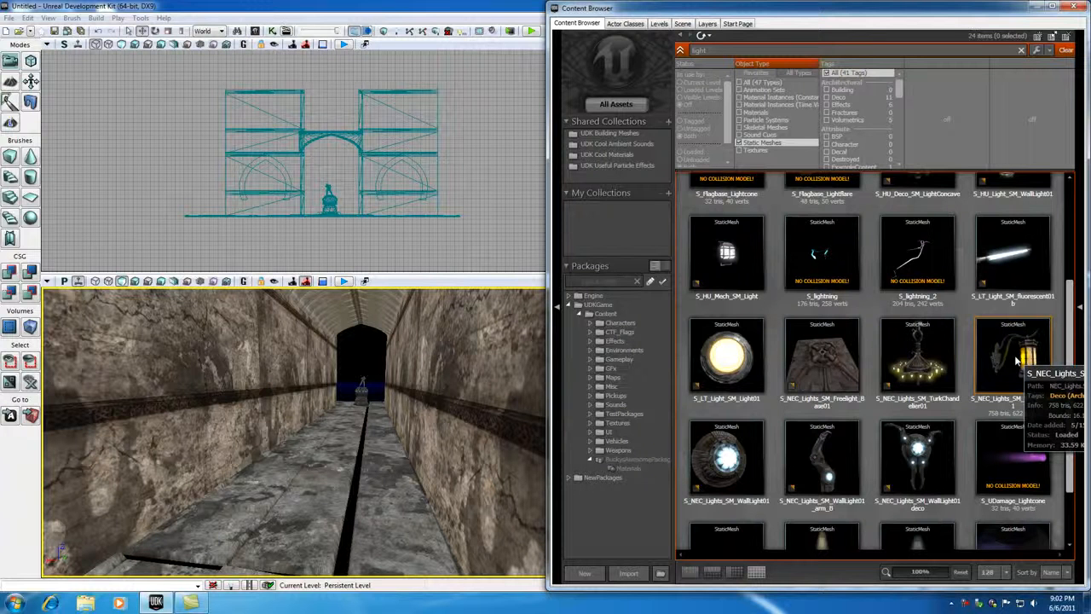
click(1017, 352)
drag(350, 376, 349, 376)
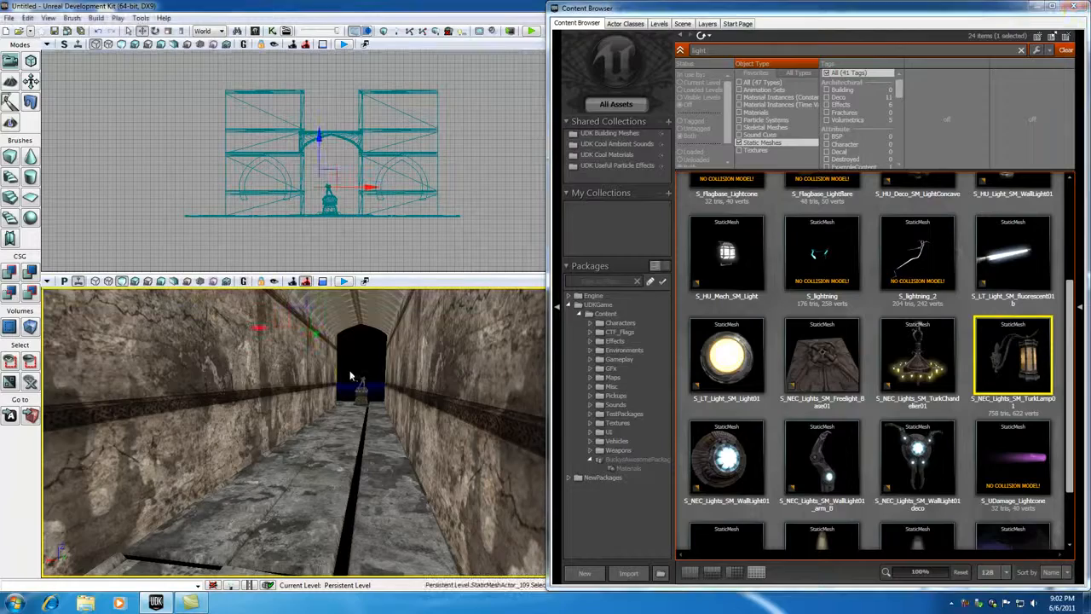
click(1071, 9)
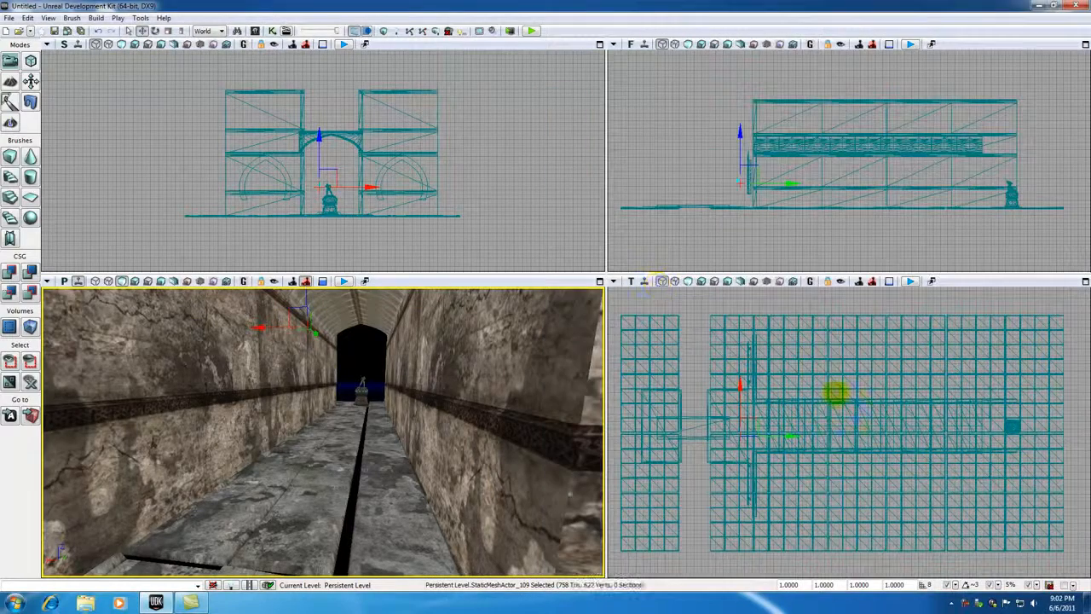
Step: Set the lamp's overall draw scale to 2.25
click(721, 267)
scroll(720, 267, up, 6)
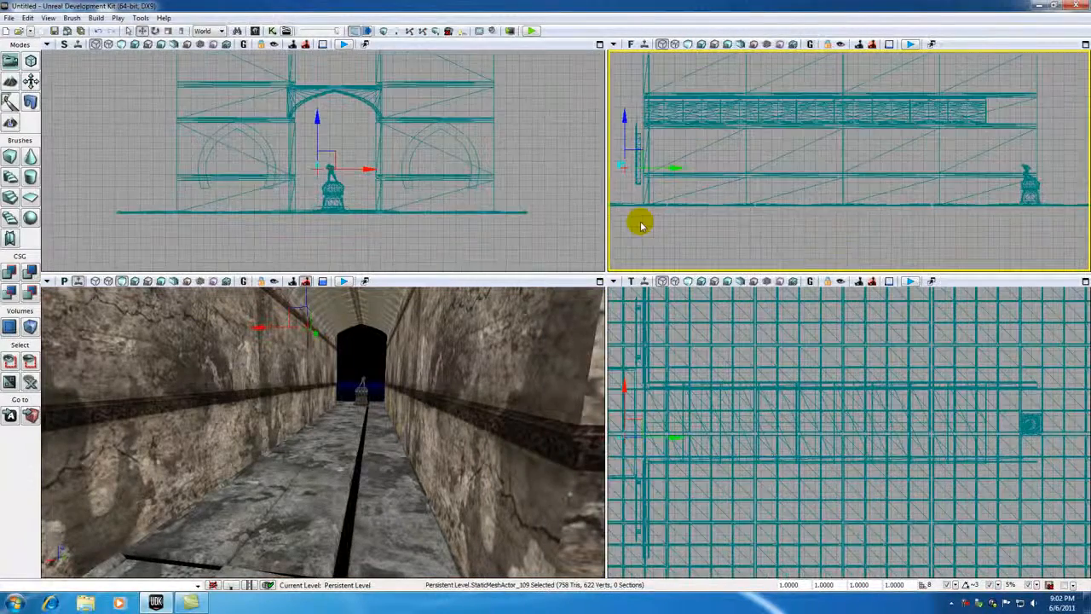
scroll(726, 244, up, 2)
scroll(695, 170, up, 3)
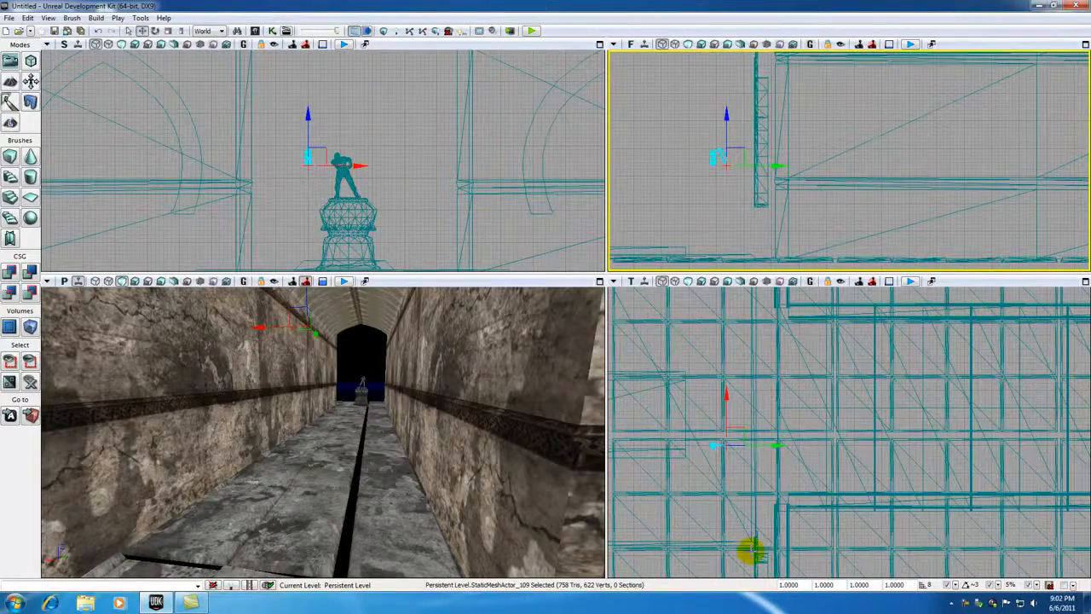
click(780, 584)
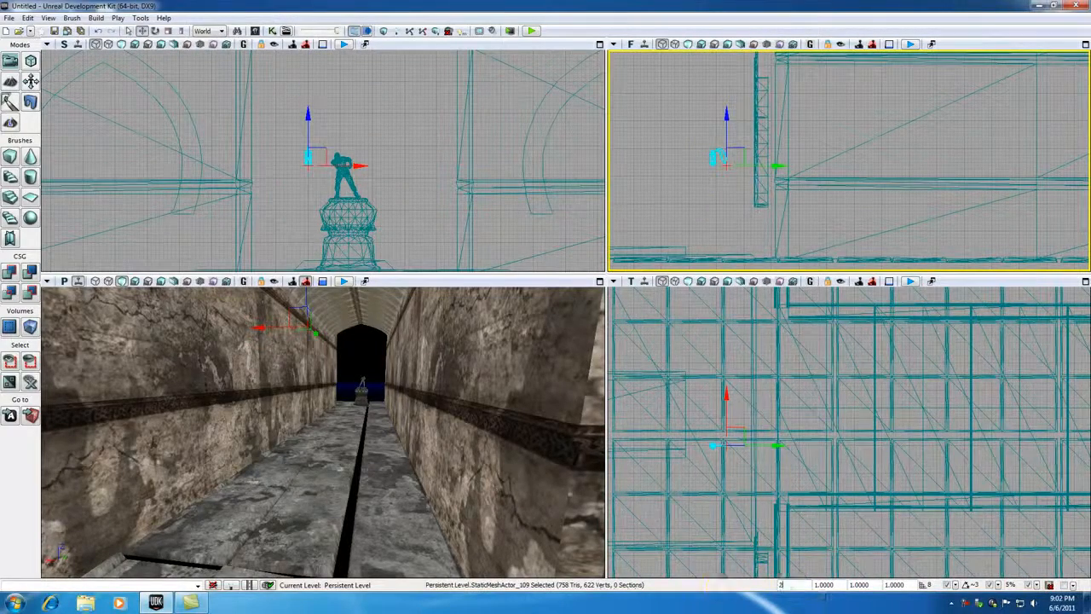
text(2.25)
key(Return)
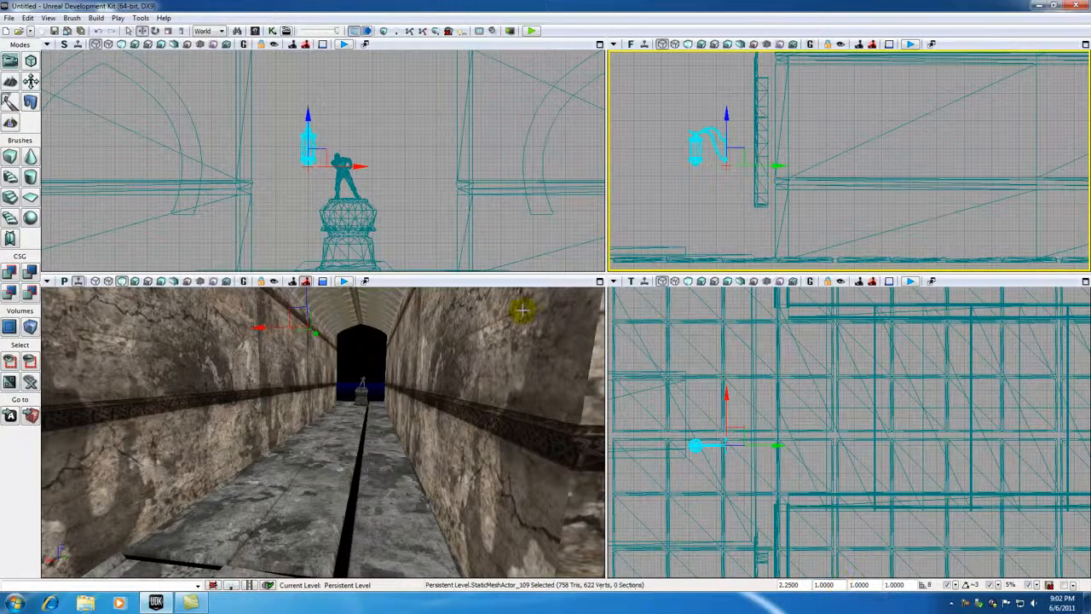
Step: Raise the lamp to about half the height of the corridor's arch
right_drag(703, 221, 660, 254)
scroll(682, 251, down, 5)
right_drag(768, 219, 750, 240)
scroll(729, 187, down, 2)
drag(316, 173, 316, 147)
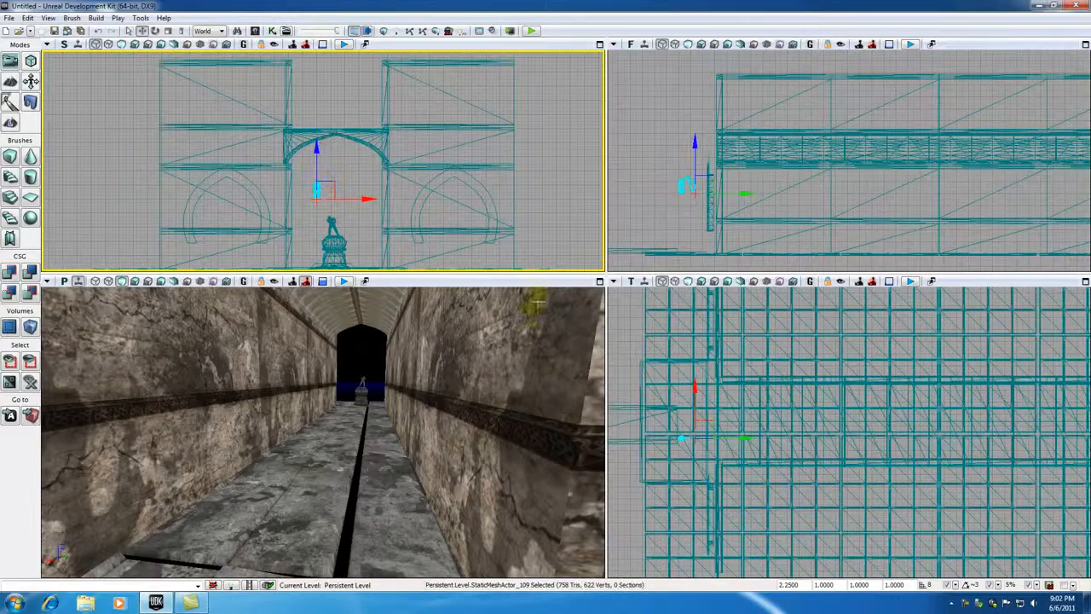
Step: Move the lamp down the length of the corridor to a spot shortly before the statue
right_drag(689, 417, 671, 386)
scroll(671, 386, down, 2)
scroll(672, 386, down, 2)
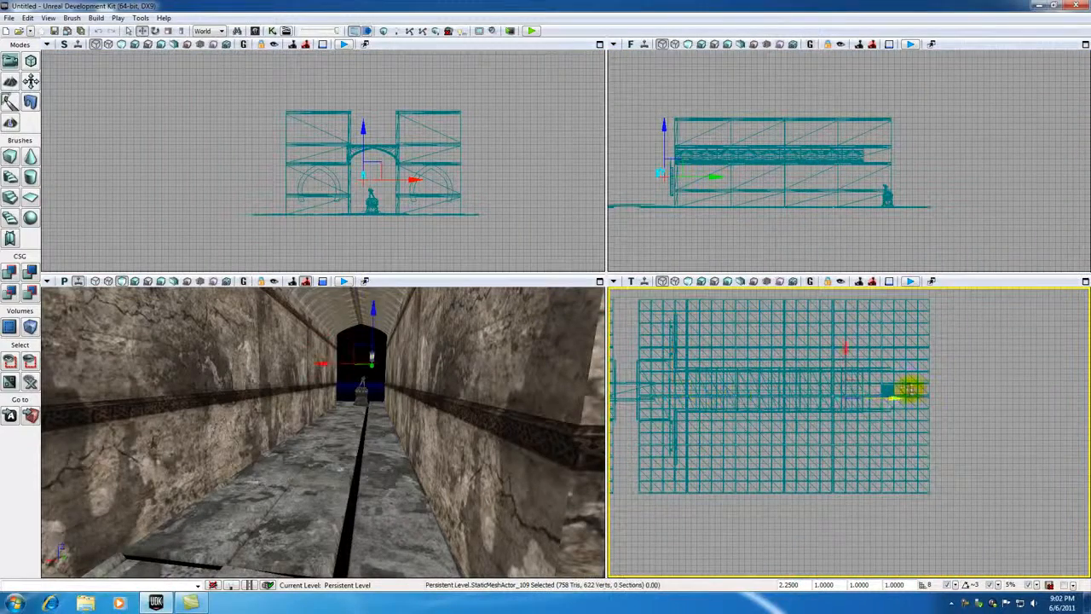
scroll(921, 391, up, 4)
scroll(733, 386, up, 3)
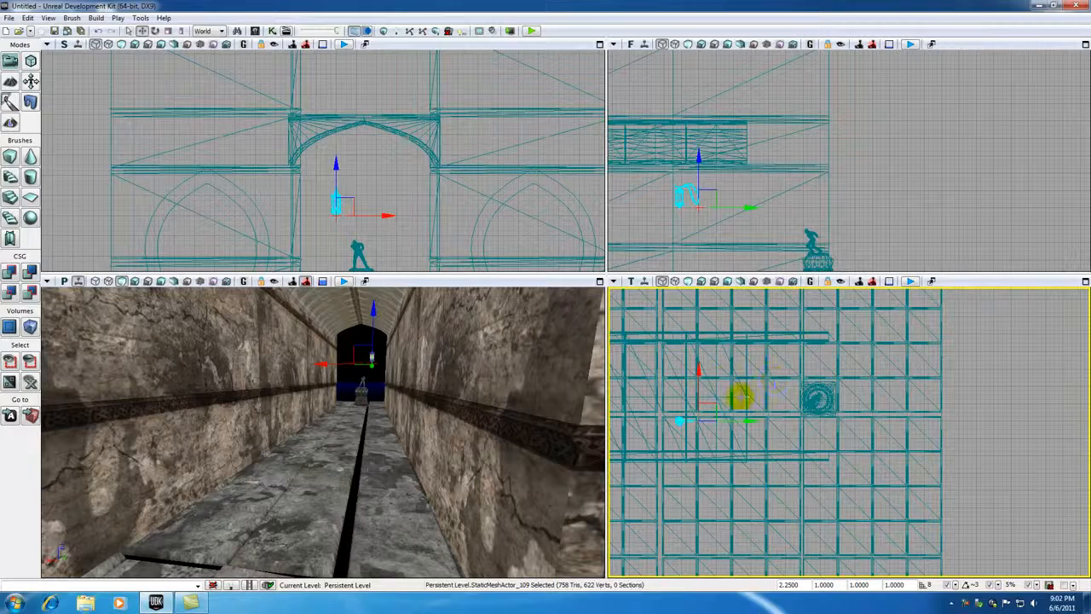
Step: Rotate the lamp -90 degrees in the top view so its arm extends across the corridor
click(156, 31)
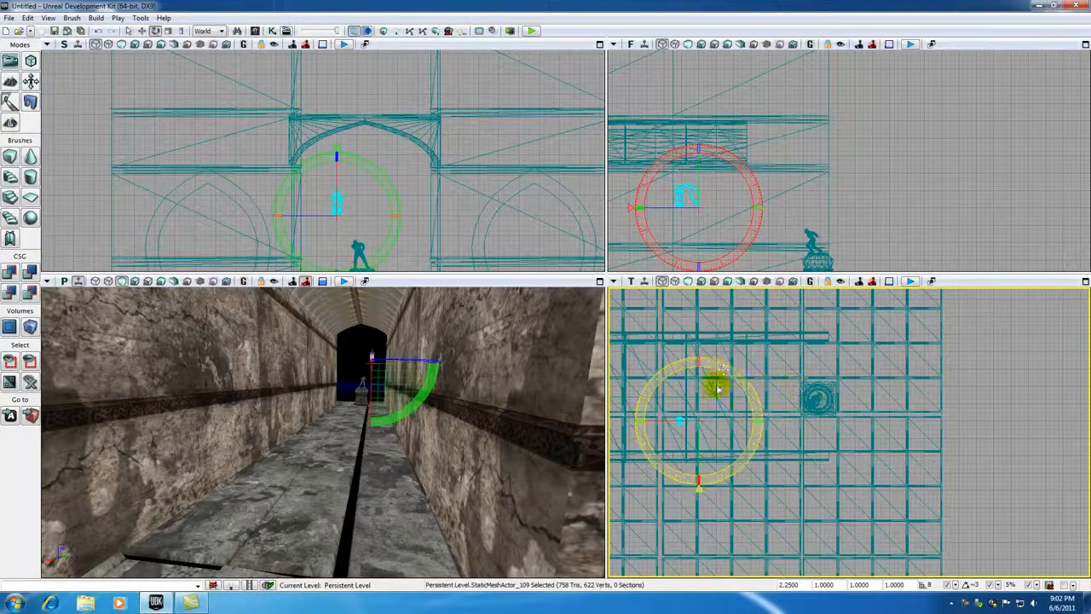
drag(723, 367, 777, 446)
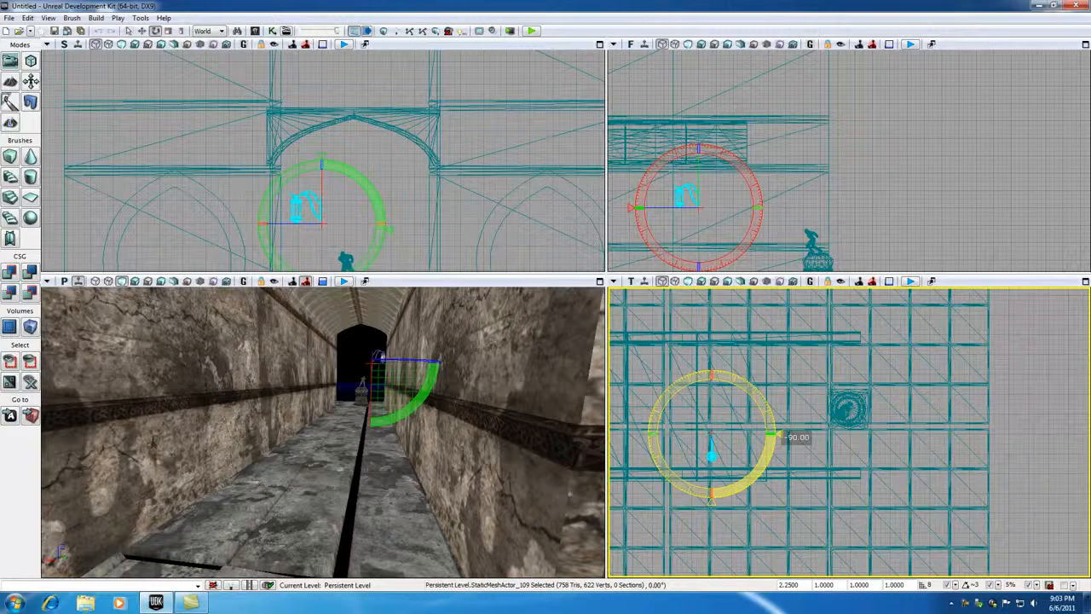
drag(779, 436, 776, 433)
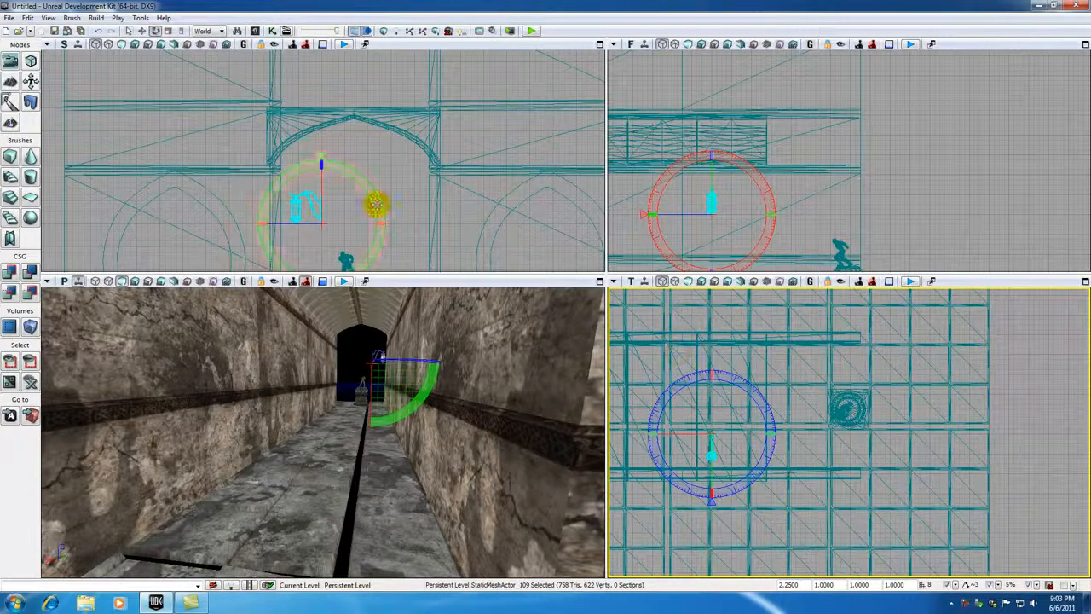
Step: Move the lamp sideways until its bracket sits against the corridor wall, and check its placement in perspective
scroll(402, 202, up, 5)
drag(403, 171, 339, 173)
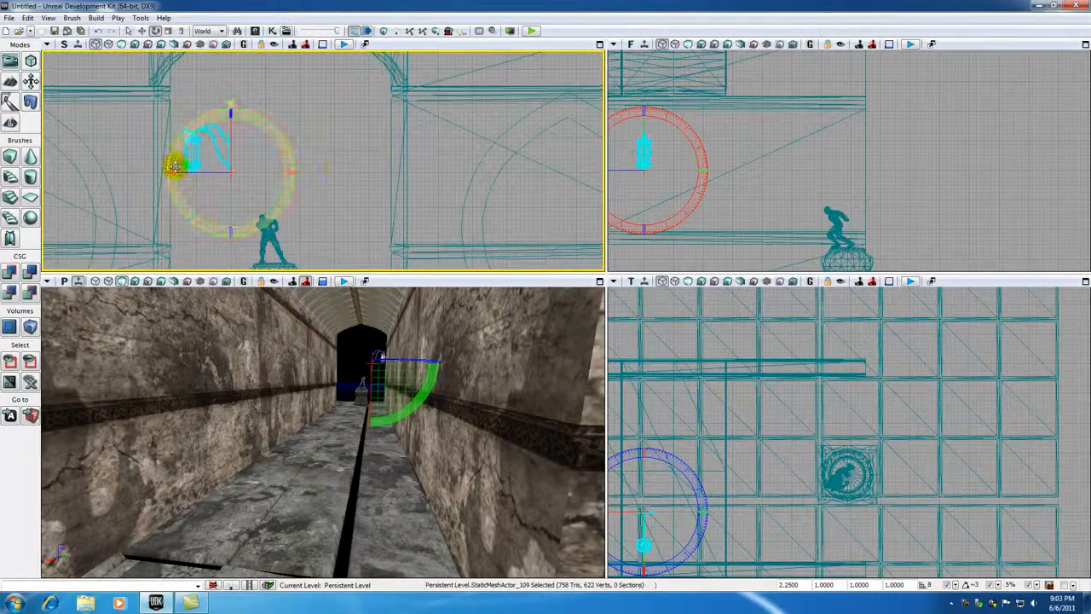
click(141, 30)
drag(280, 173, 421, 212)
scroll(377, 195, up, 3)
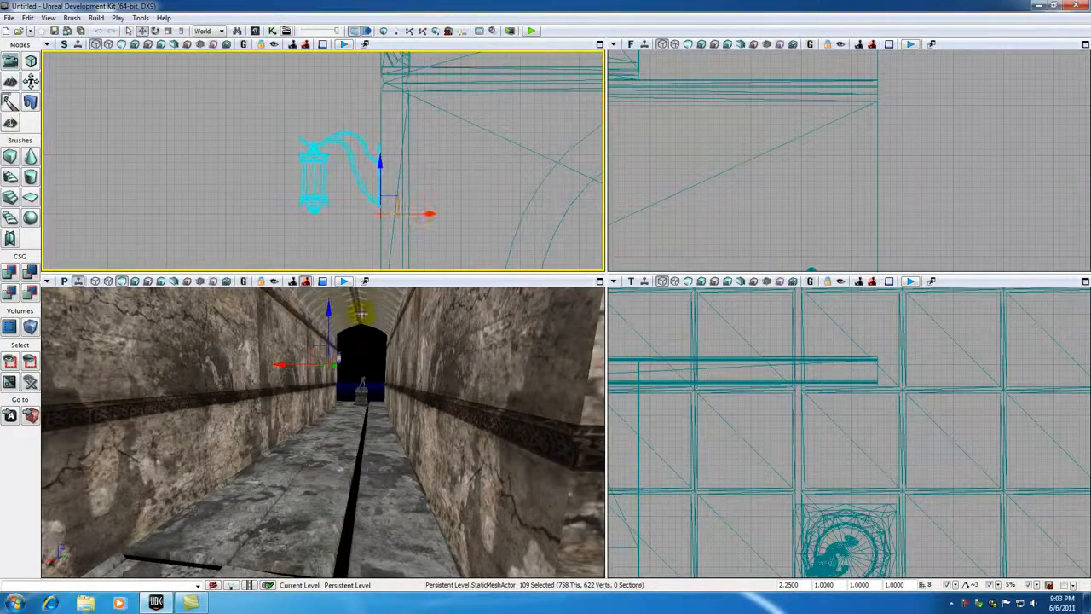
click(367, 349)
drag(368, 349, 359, 369)
mouse_move(359, 369)
middle_down()
mouse_move(359, 349)
mouse_move(358, 370)
middle_up()
drag(358, 370, 373, 456)
Step: Duplicate the lamp twice along the same wall, spacing the copies evenly toward the corridor entrance
scroll(741, 442, down, 6)
drag(769, 463, 915, 423)
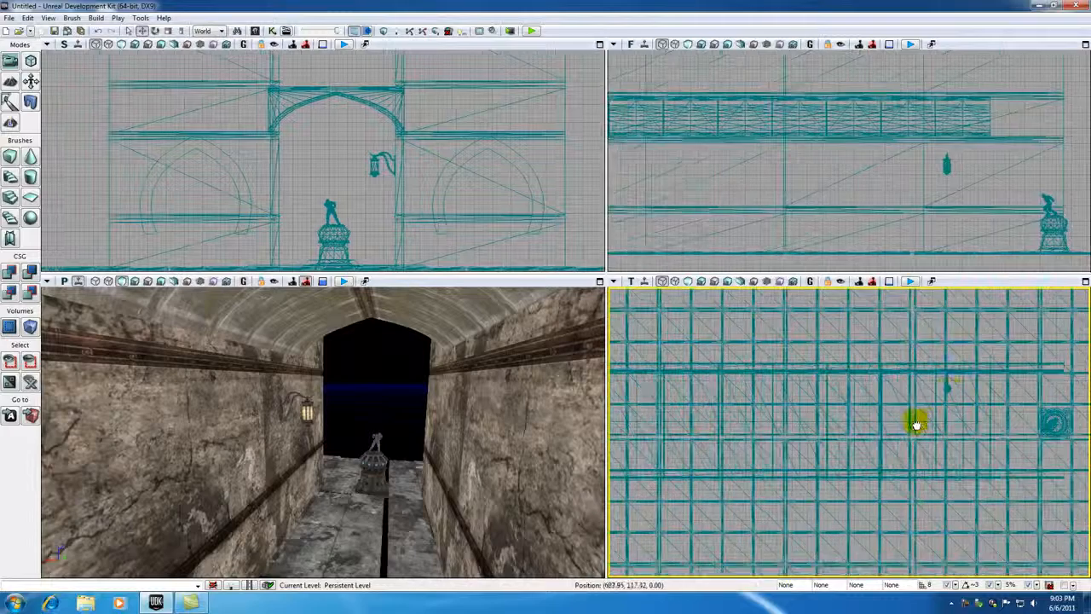
click(946, 388)
drag(848, 429, 920, 446)
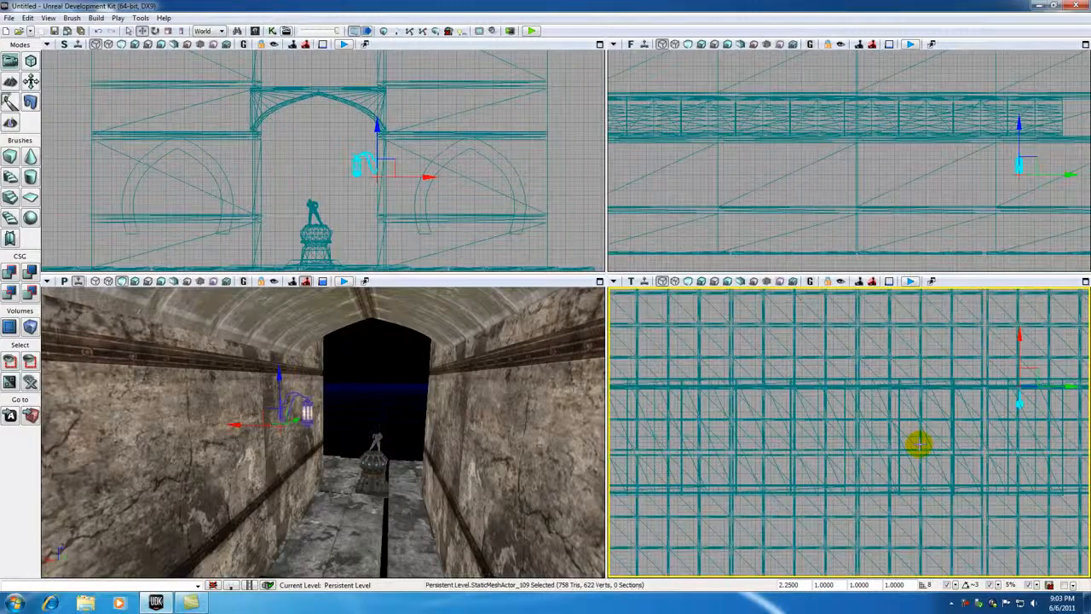
scroll(935, 448, down, 1)
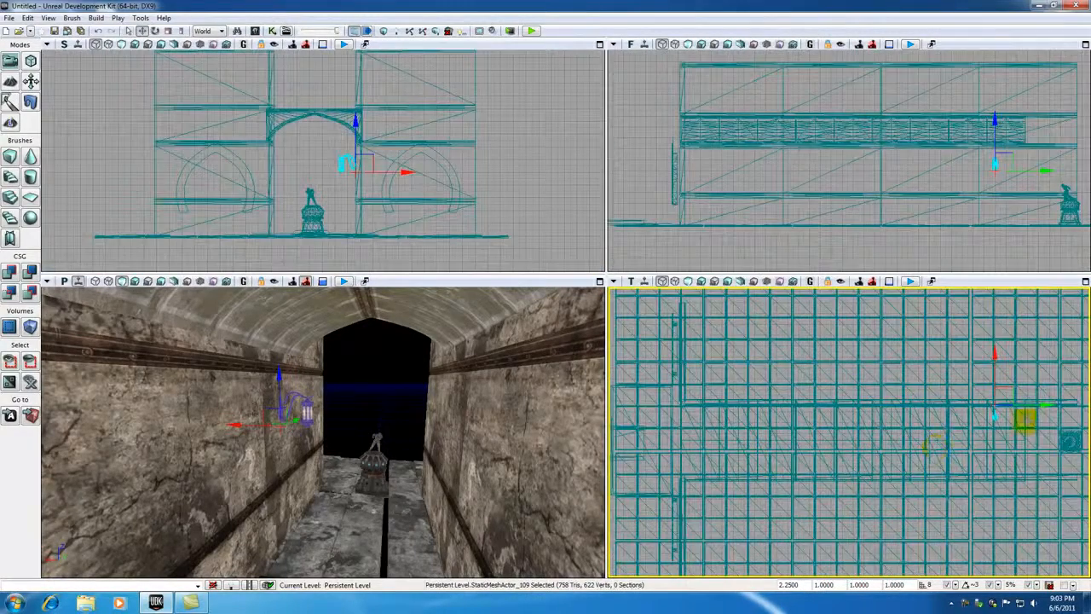
drag(1044, 413, 814, 405)
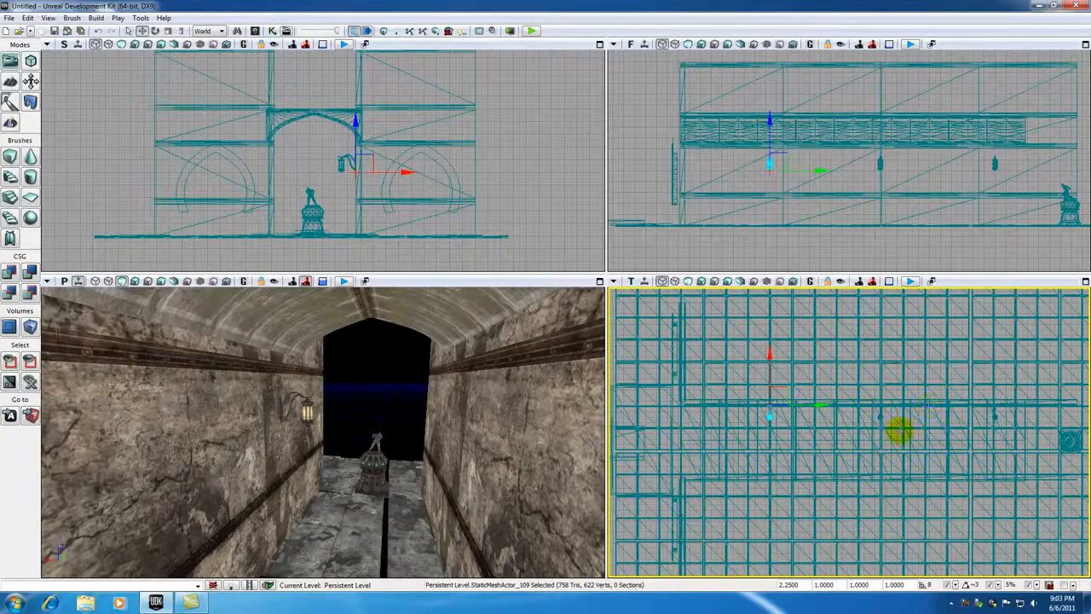
Step: Select all three wall lamps and duplicate them with a half-turn rotation so the copies face the opposite way
drag(878, 446, 789, 415)
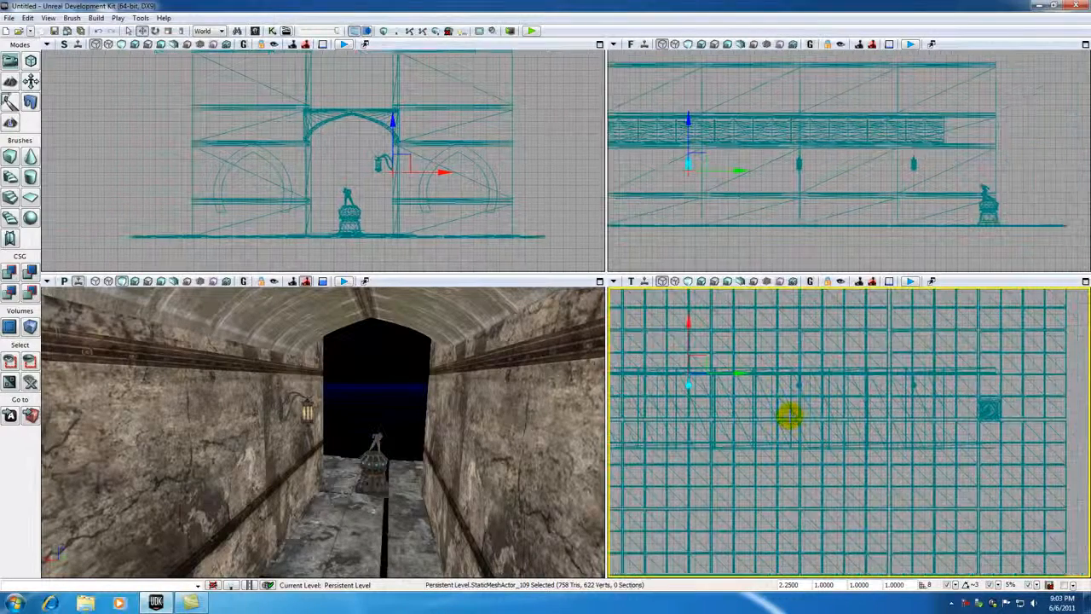
ctrl+click(798, 386)
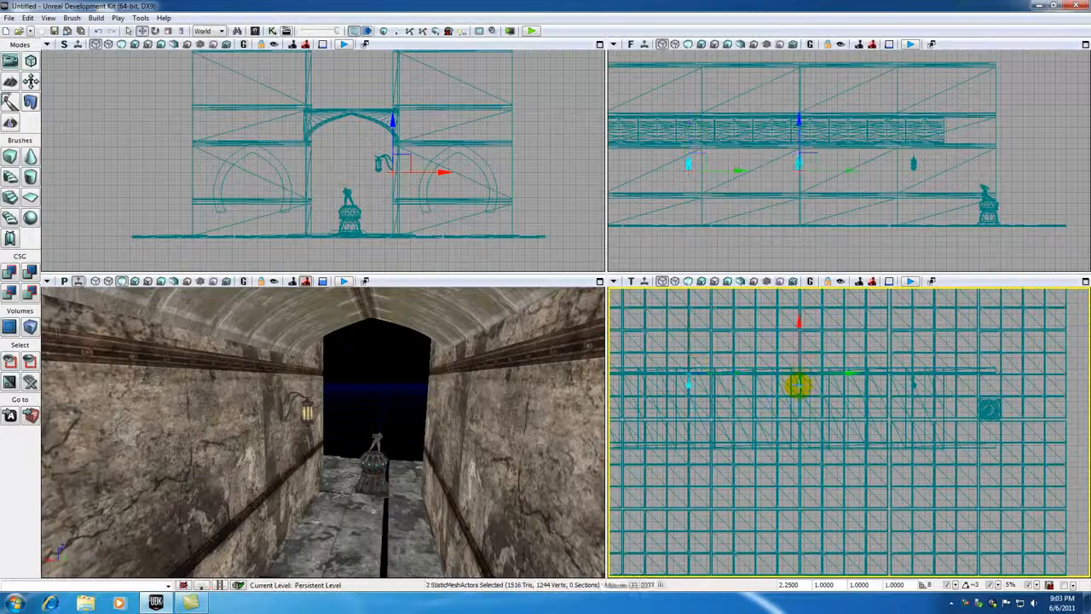
ctrl+click(915, 386)
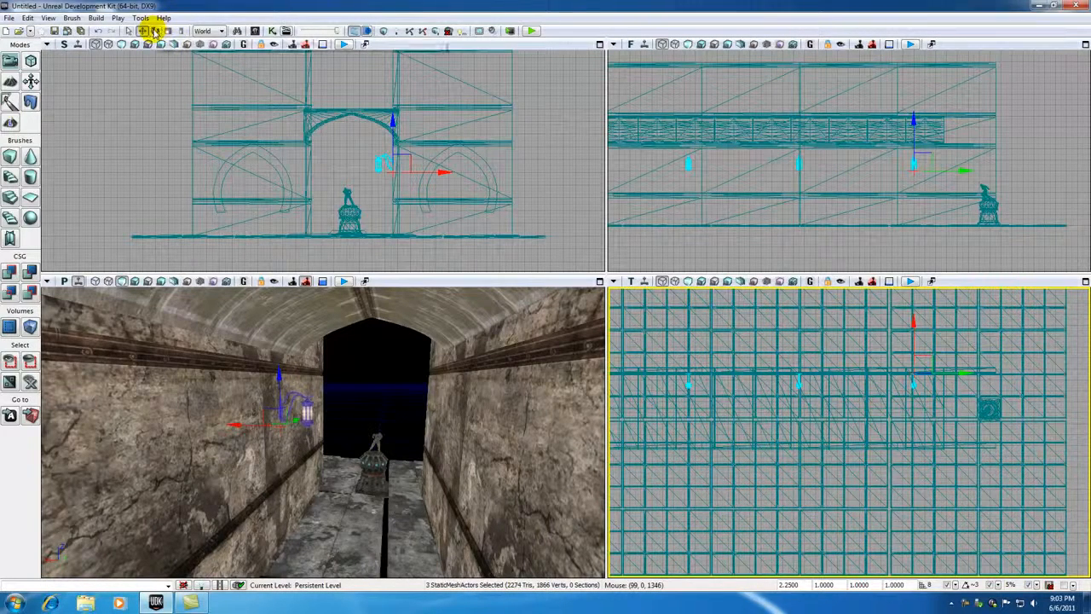
click(156, 31)
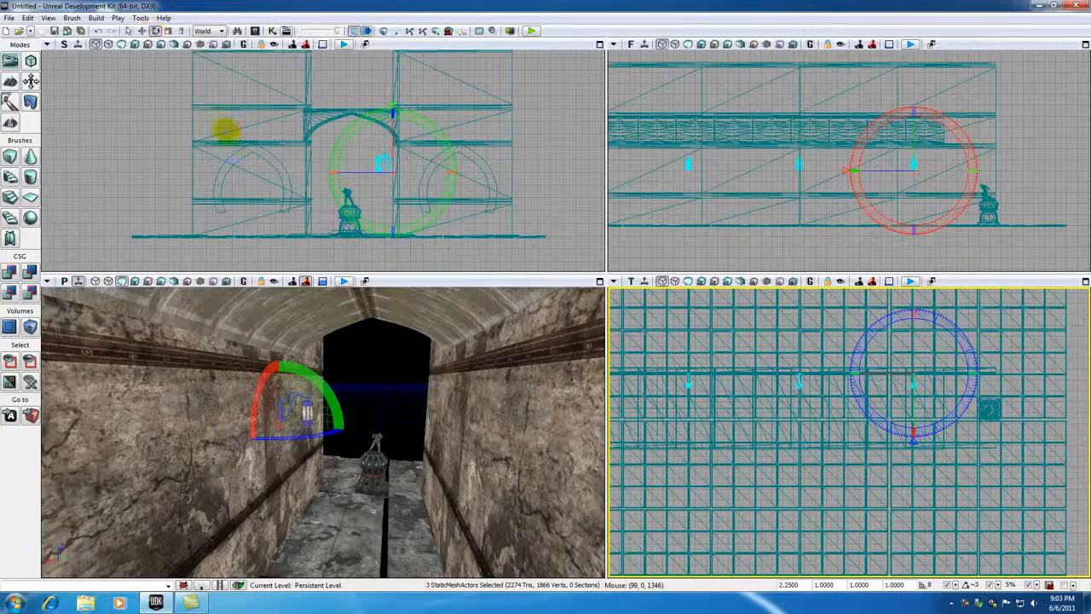
drag(878, 321, 689, 294)
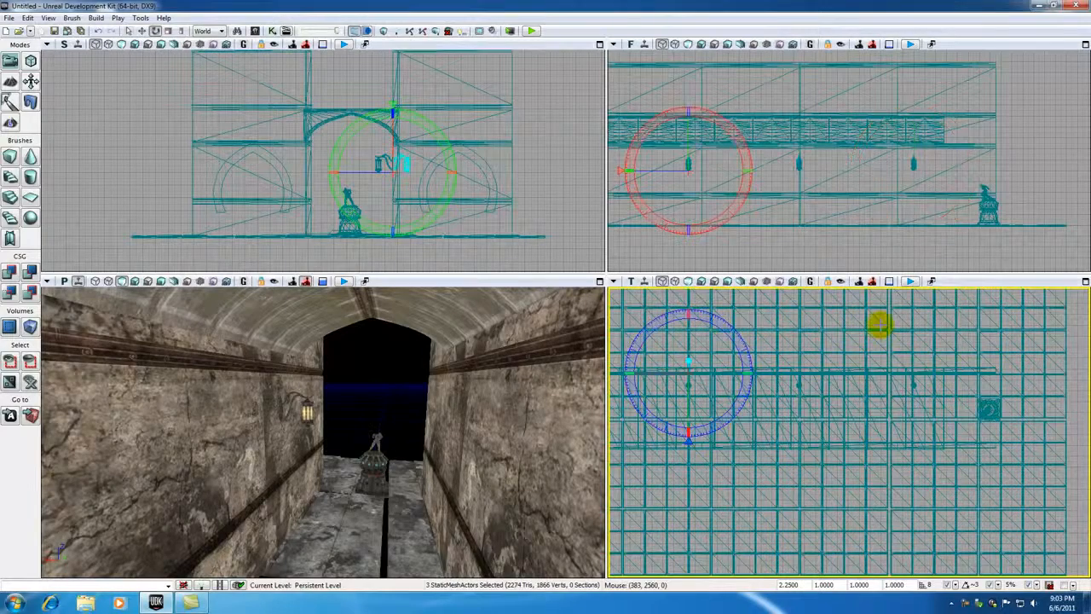
Step: Move the three rotated lamp copies across the corridor to the opposite wall, lined up with the original lamps
drag(768, 425, 953, 482)
scroll(915, 516, down, 2)
drag(914, 516, 861, 484)
scroll(930, 502, down, 1)
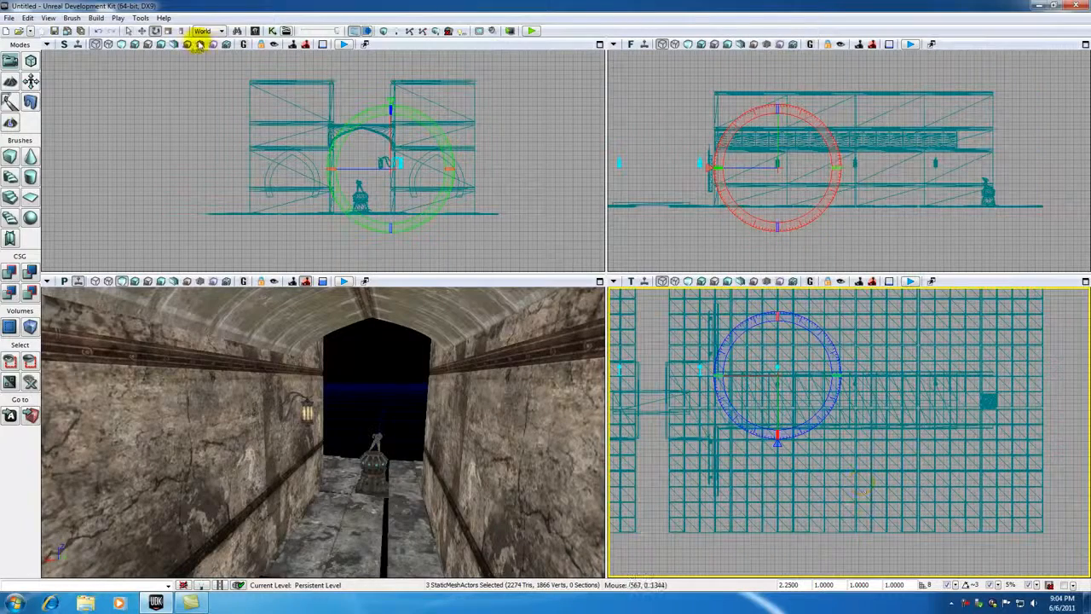
click(141, 30)
drag(792, 358, 948, 407)
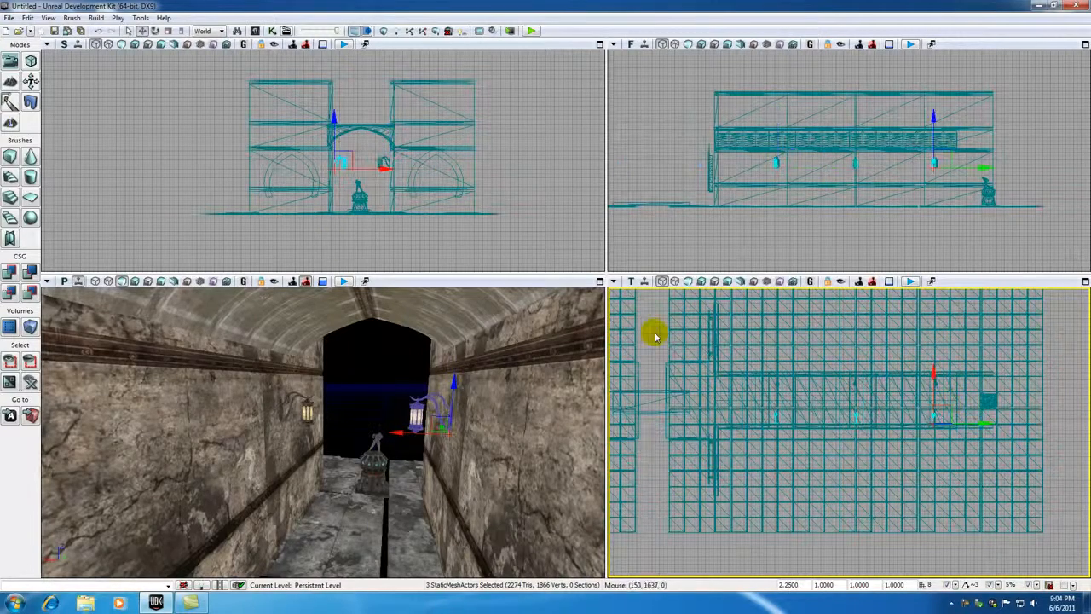
Step: Nudge the three copied lamps sideways so their brackets sit flush against the wall surface
scroll(383, 260, up, 5)
scroll(335, 120, up, 5)
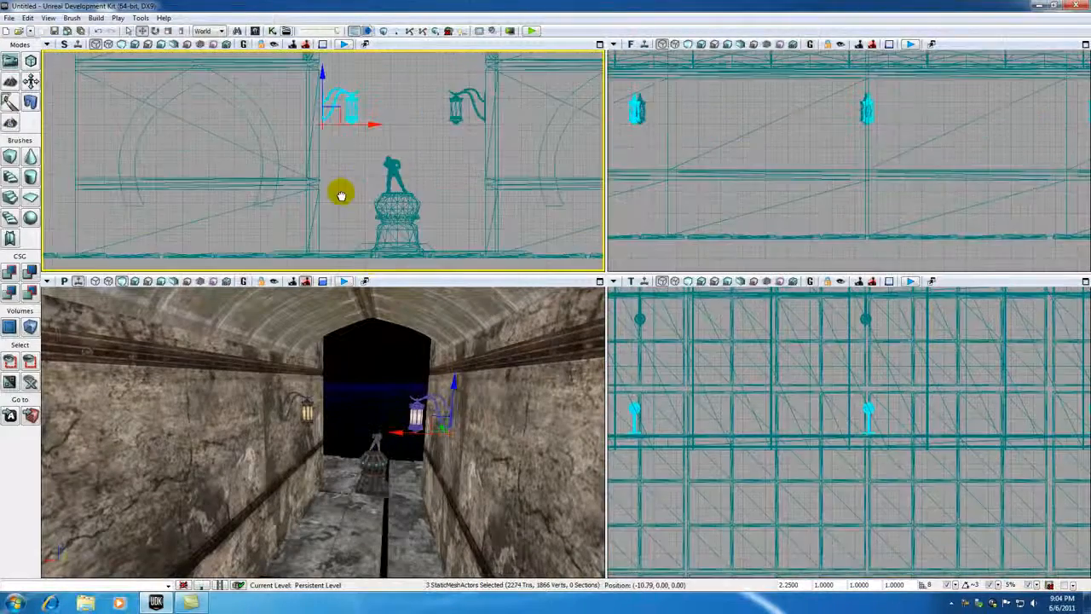
scroll(346, 170, up, 3)
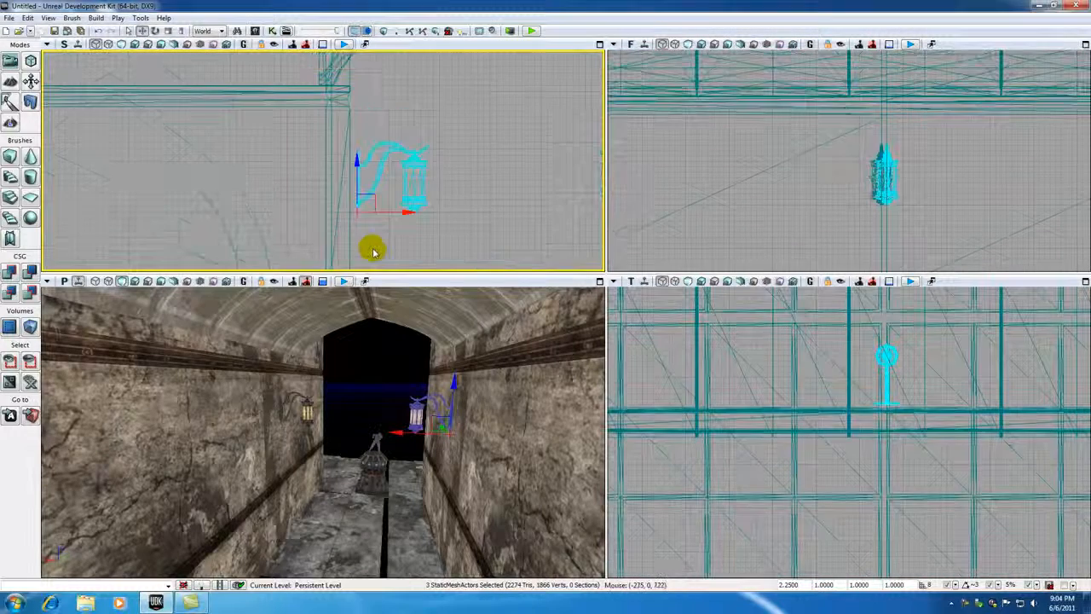
scroll(373, 249, up, 4)
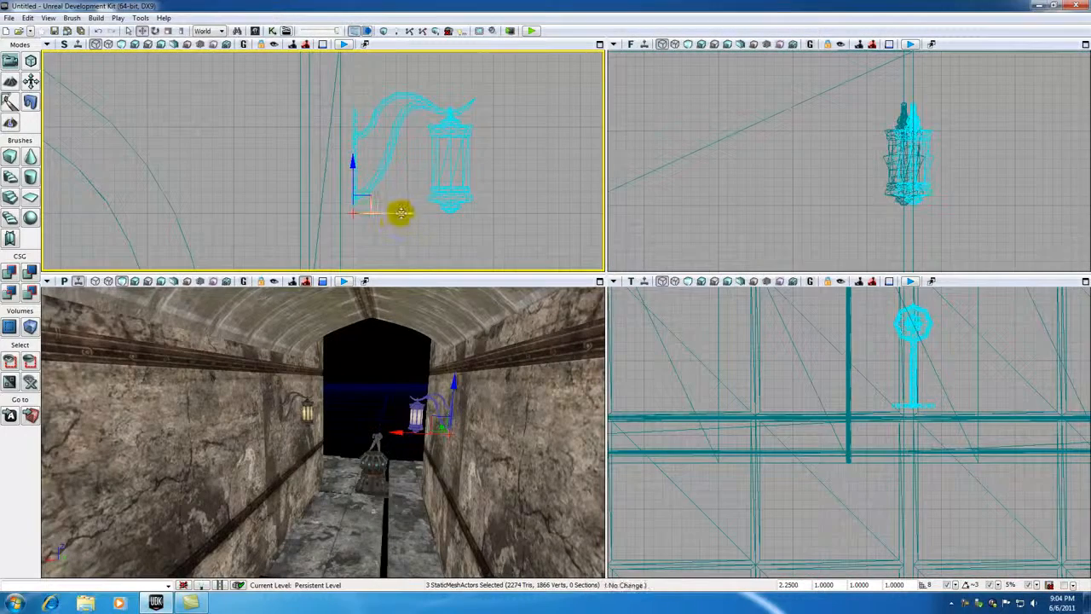
drag(393, 215, 389, 215)
Step: Inspect the lamps on both corridor walls from inside the hallway and from the bridge outside
click(392, 371)
drag(392, 372, 430, 339)
click(459, 448)
drag(460, 450, 464, 569)
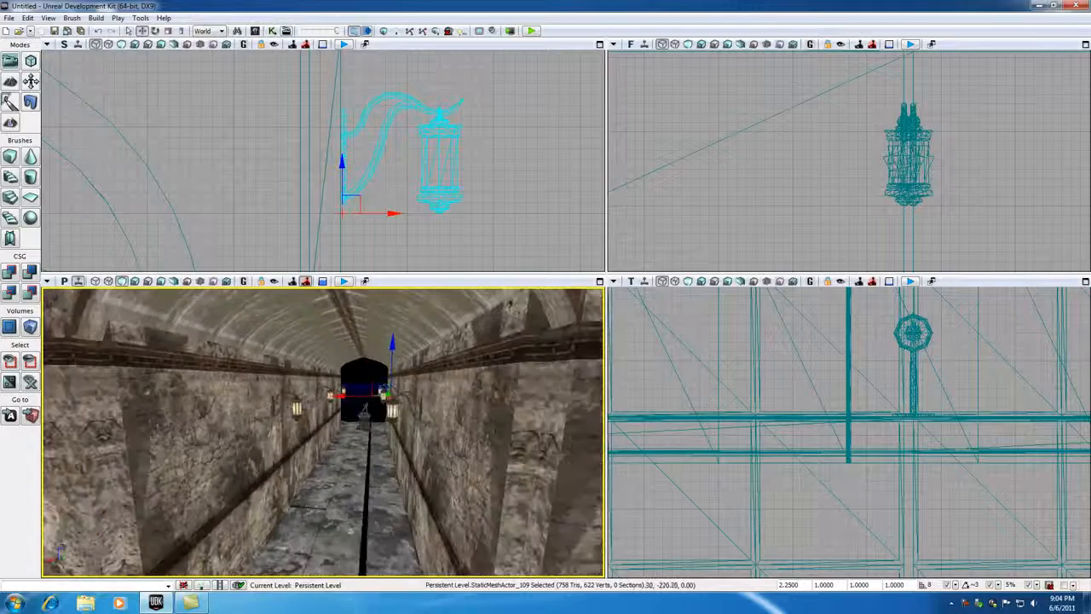
click(656, 394)
scroll(657, 394, down, 6)
drag(369, 385, 345, 365)
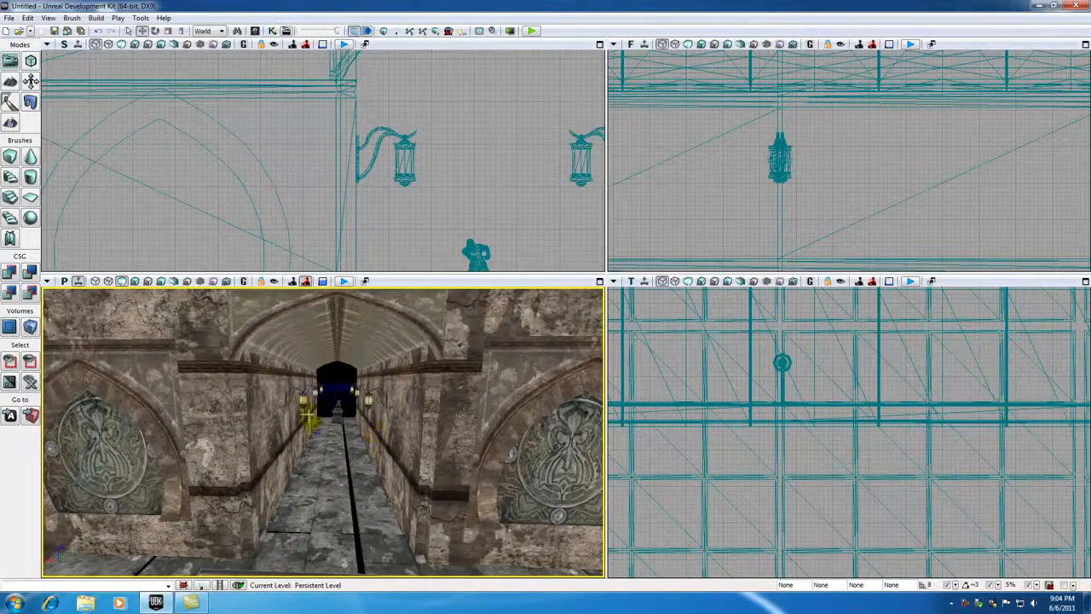
drag(307, 424, 347, 459)
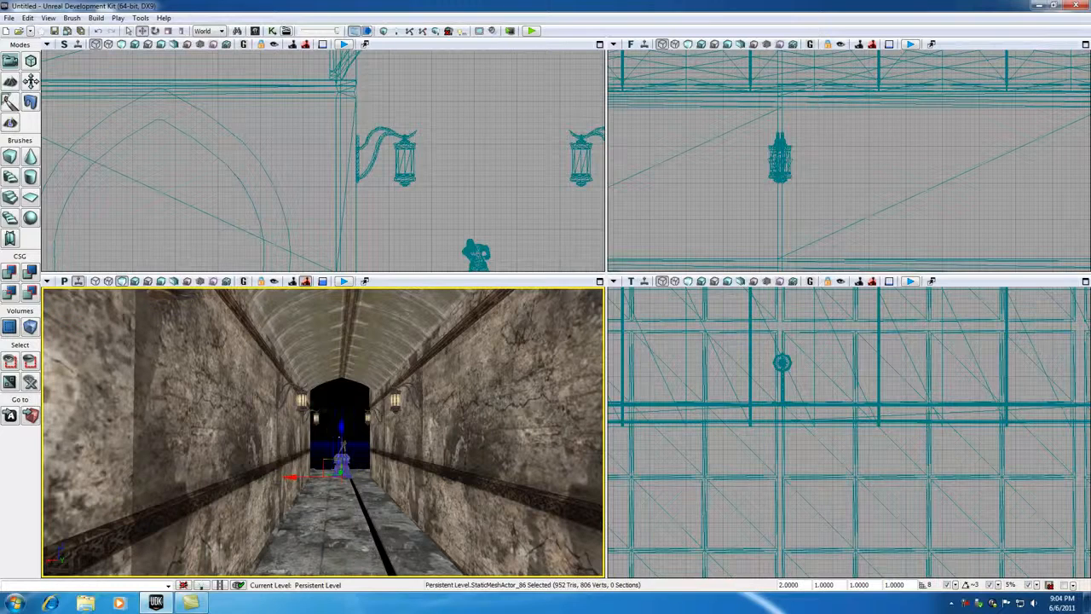
click(337, 429)
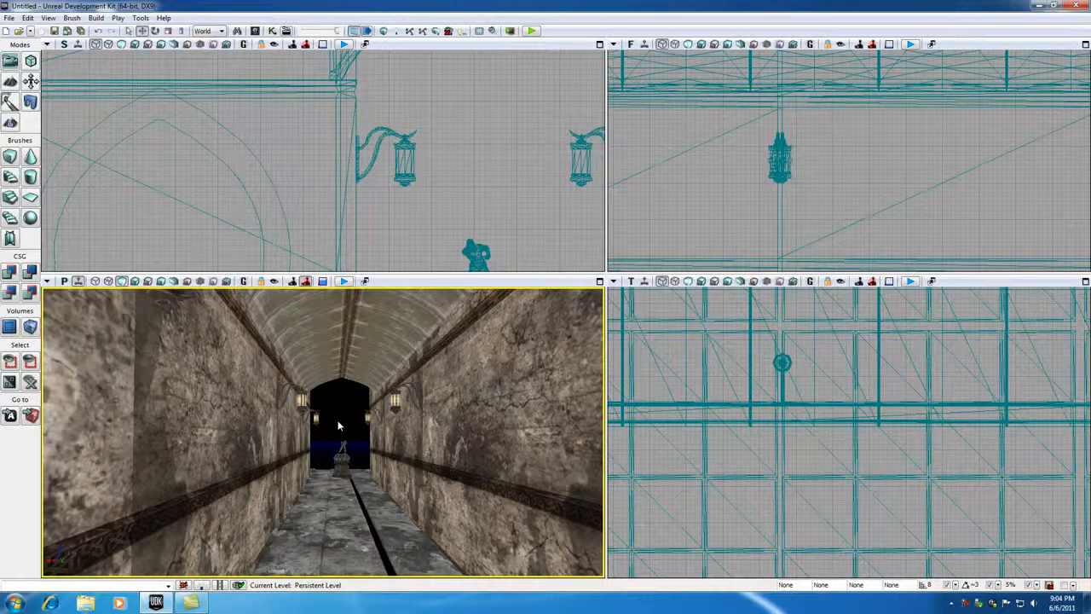
drag(339, 425, 341, 511)
right_drag(431, 511, 433, 541)
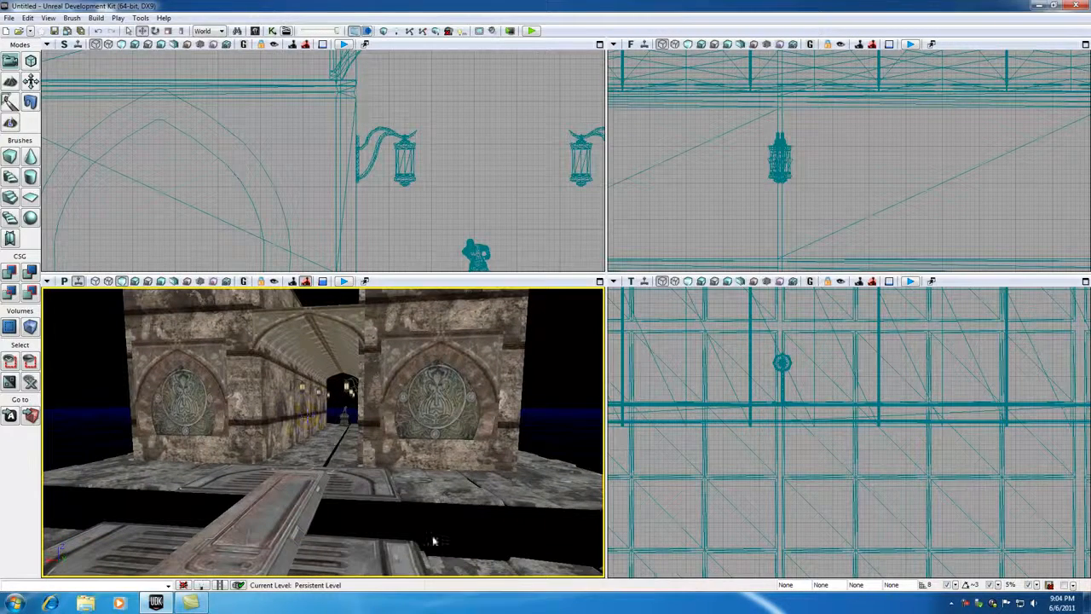
click(967, 604)
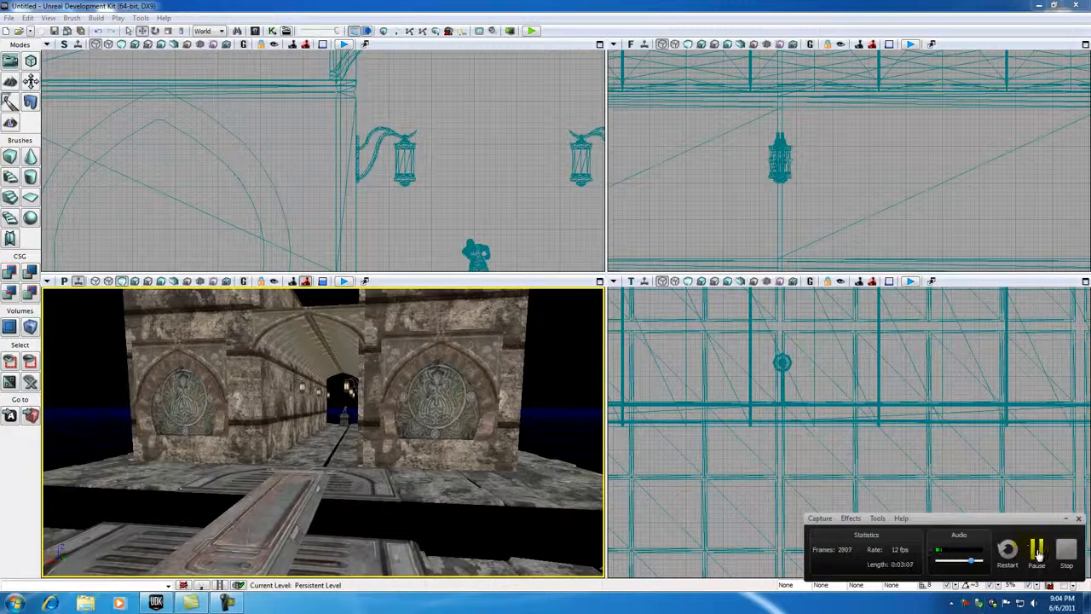
click(1037, 552)
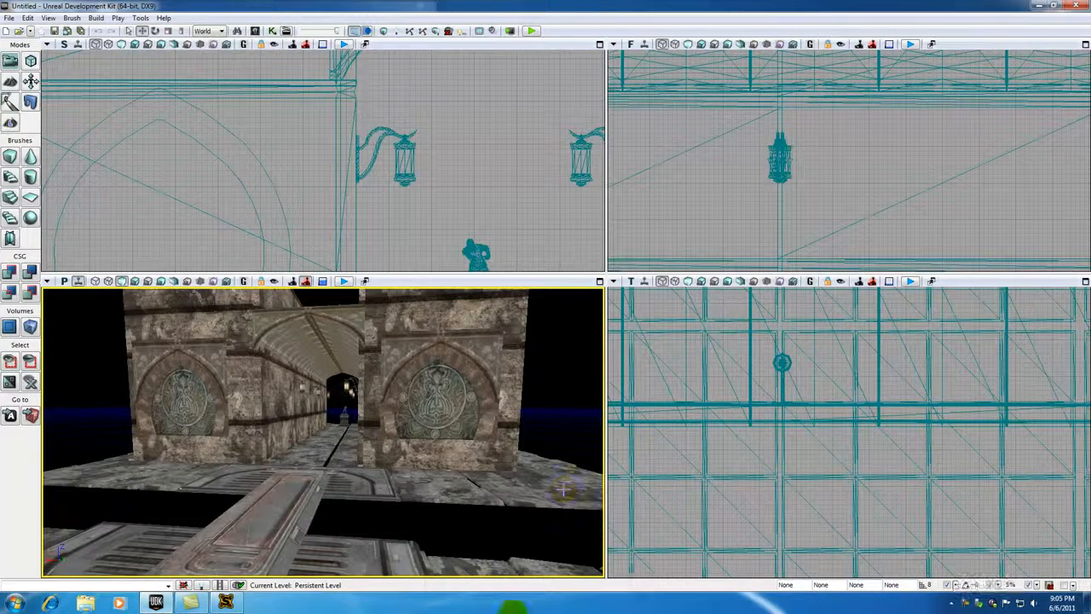
Step: Play-test the level from the floor in front of the corridor, walk through it to check the lighting, and exit the preview
drag(358, 518, 274, 478)
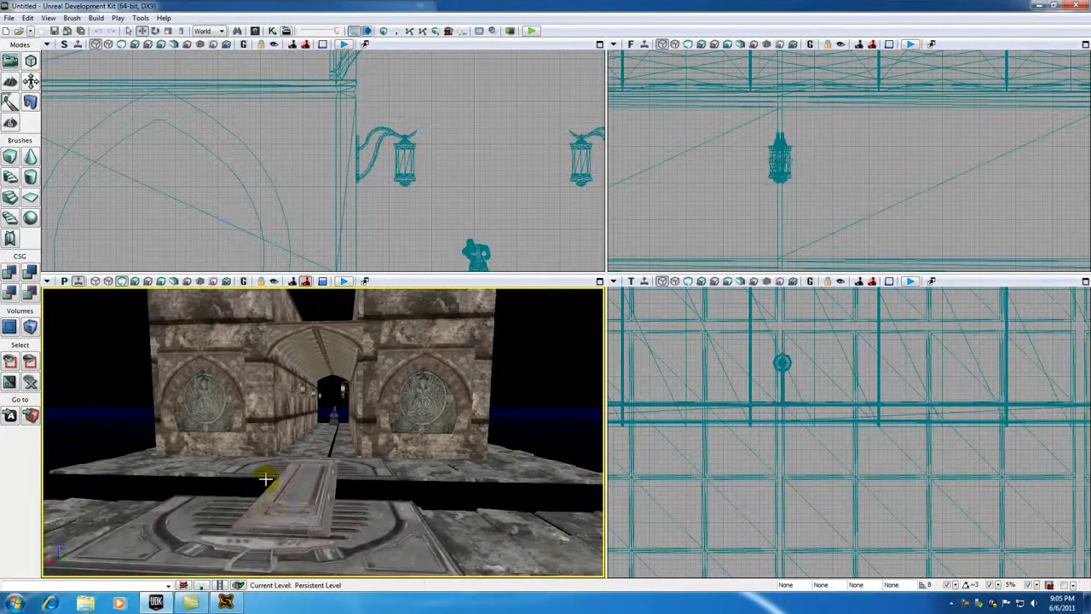
right_click(343, 537)
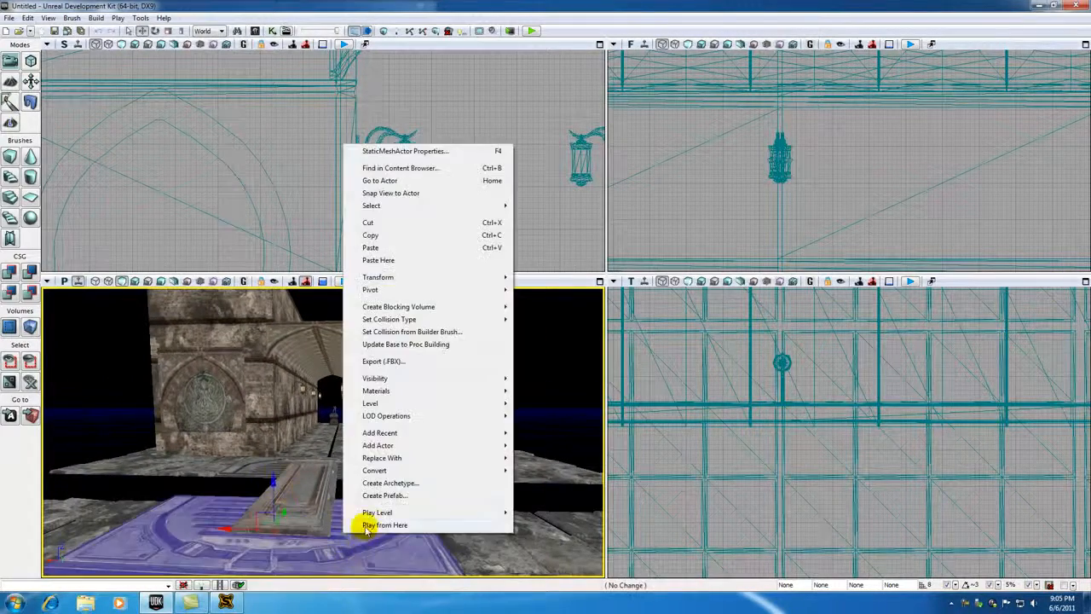
click(362, 520)
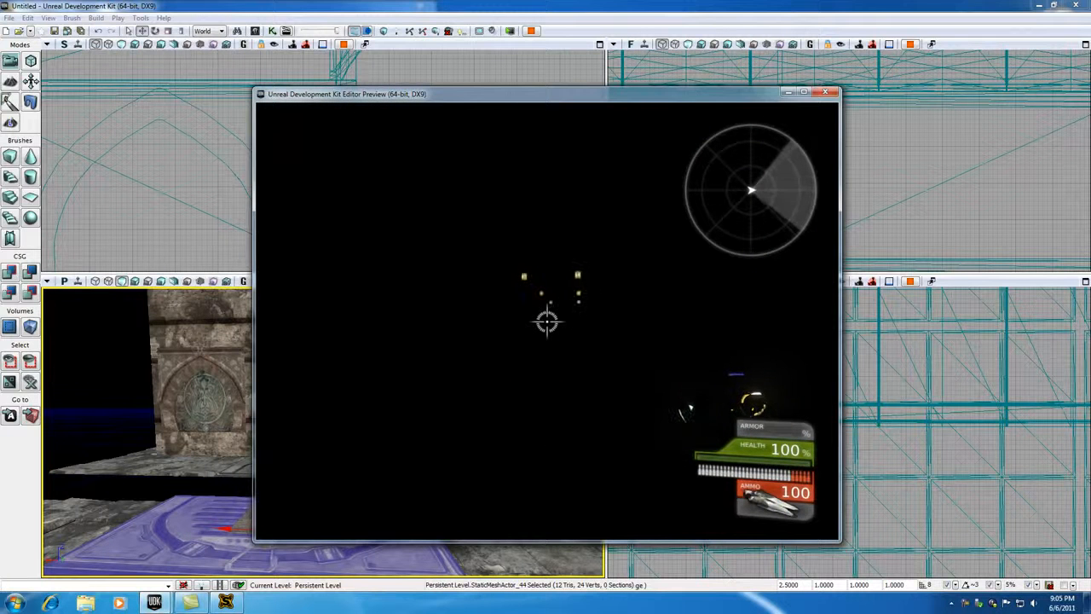
key(w)
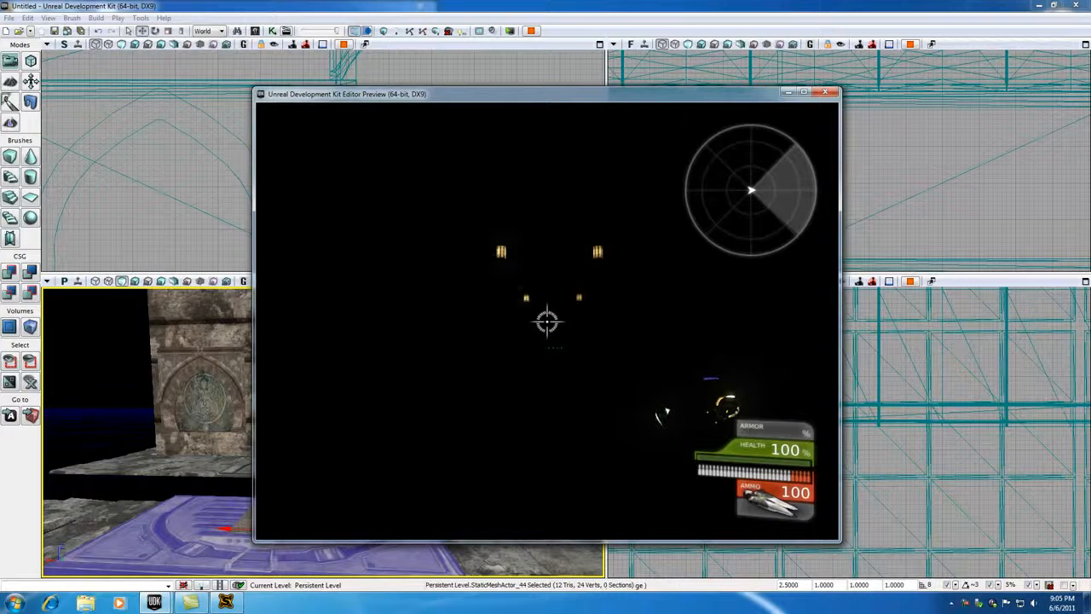
key(w)
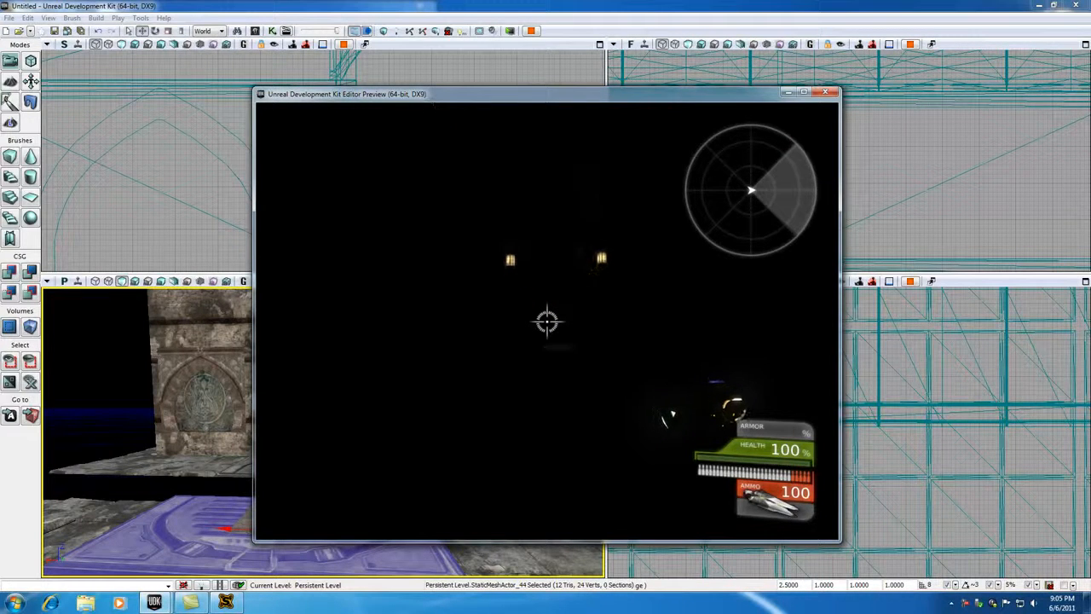
key(w)
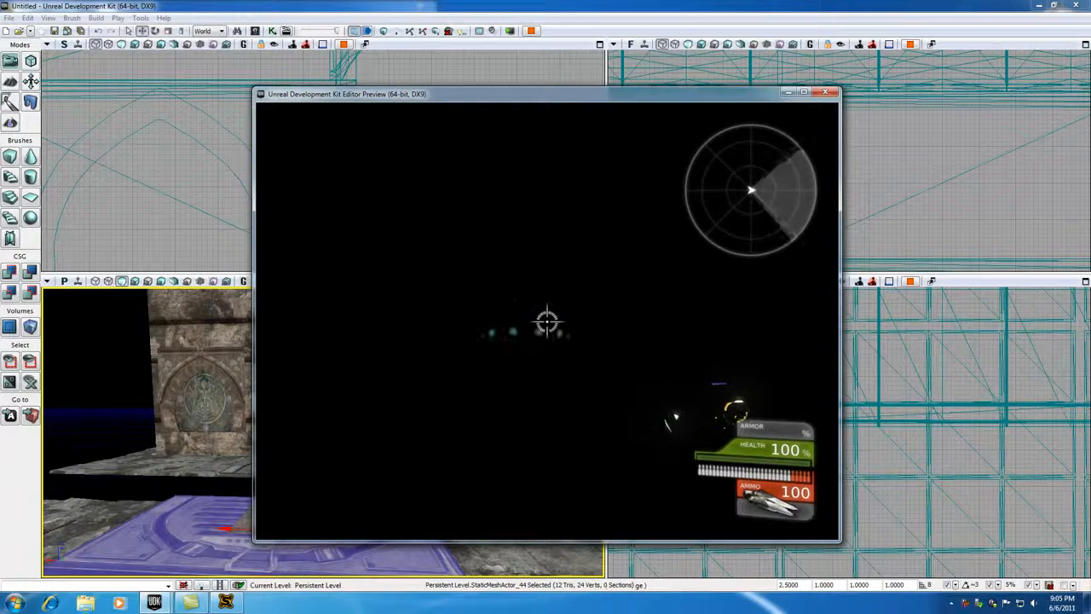
key(w)
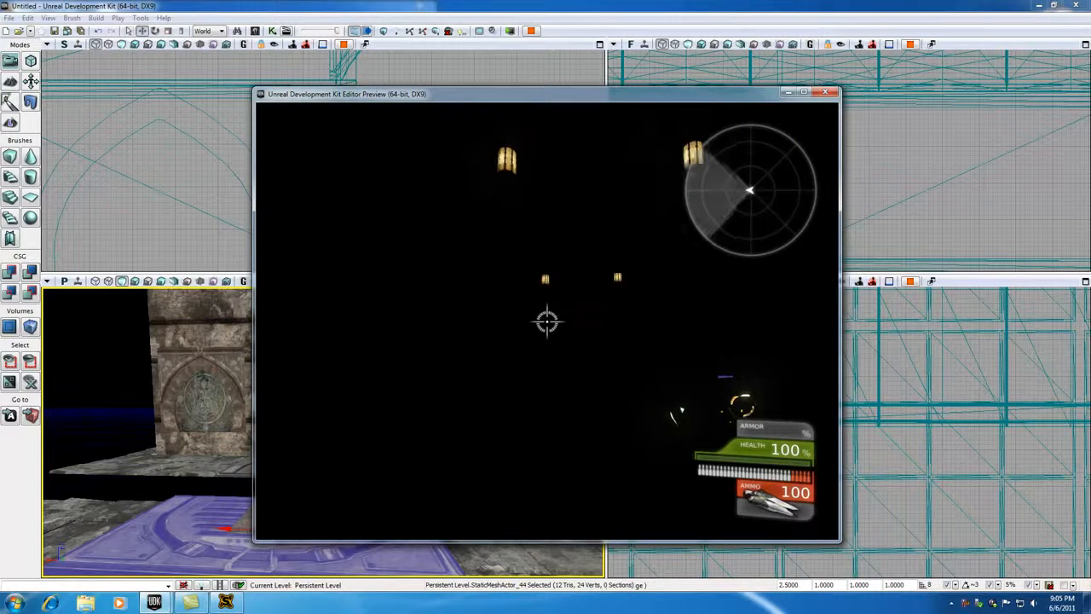
key(Escape)
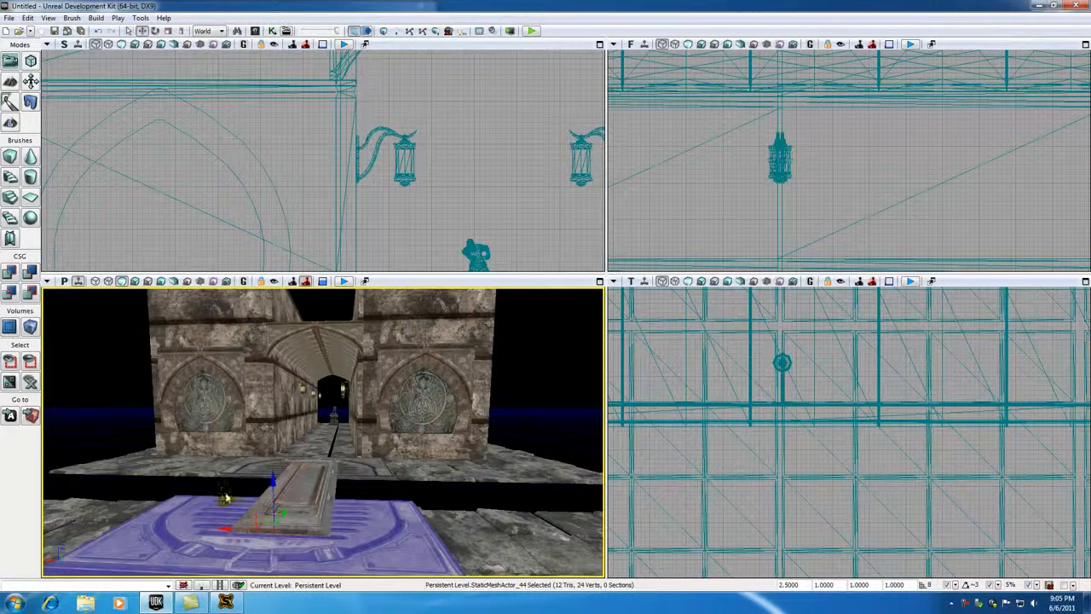
Step: Add a point light at the wall lamp nearest the statue at the far end of the corridor
drag(312, 462, 312, 384)
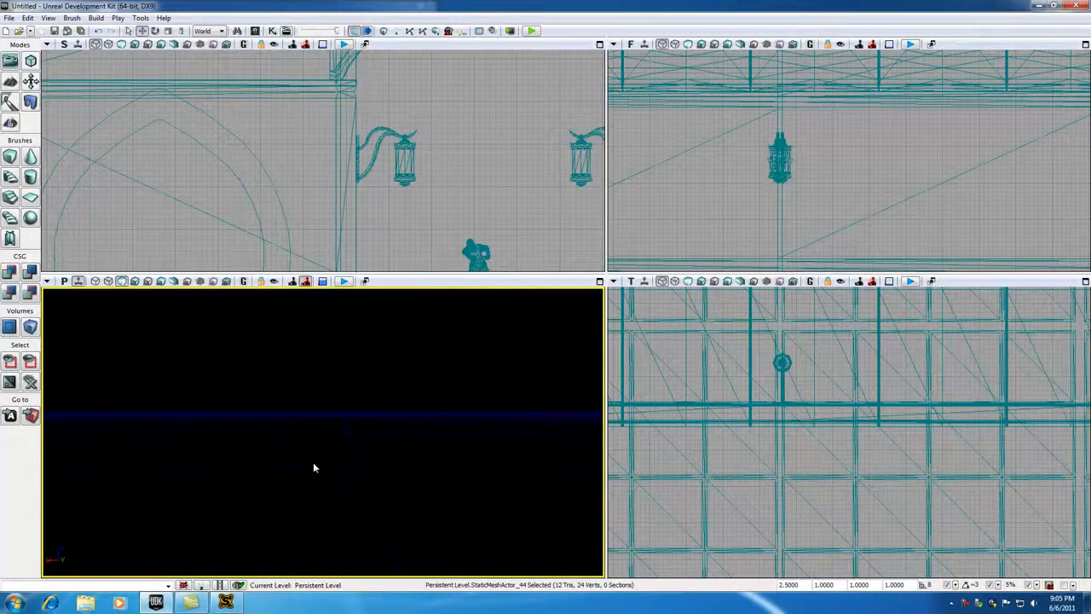
drag(311, 466, 330, 480)
middle_drag(333, 490, 341, 493)
click(266, 366)
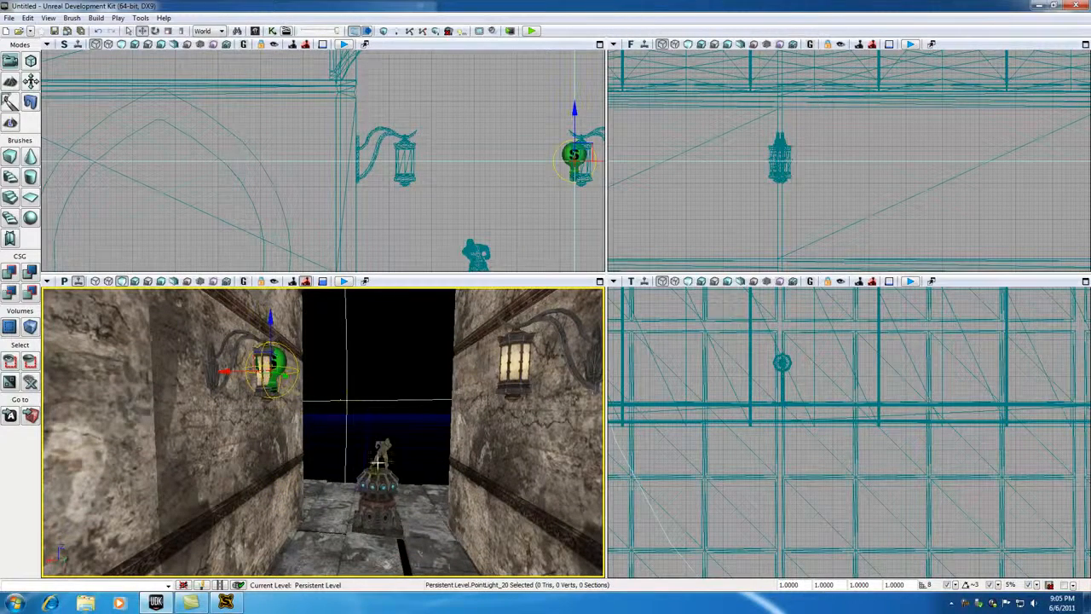
drag(360, 426, 358, 520)
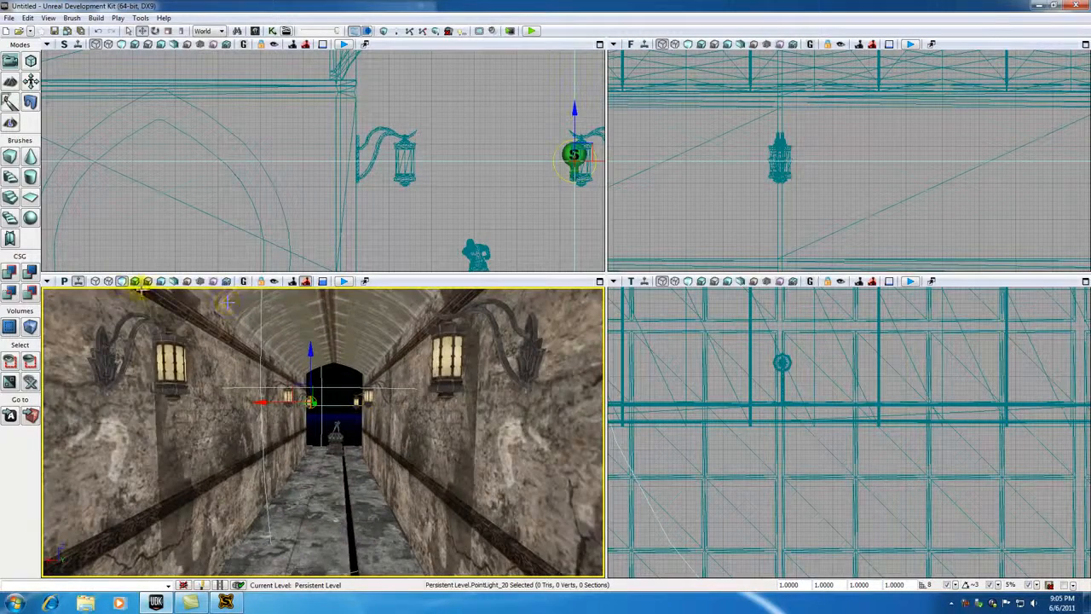
Step: Show the perspective view in lit mode and move the point light out of the lantern toward the corridor's middle
click(135, 280)
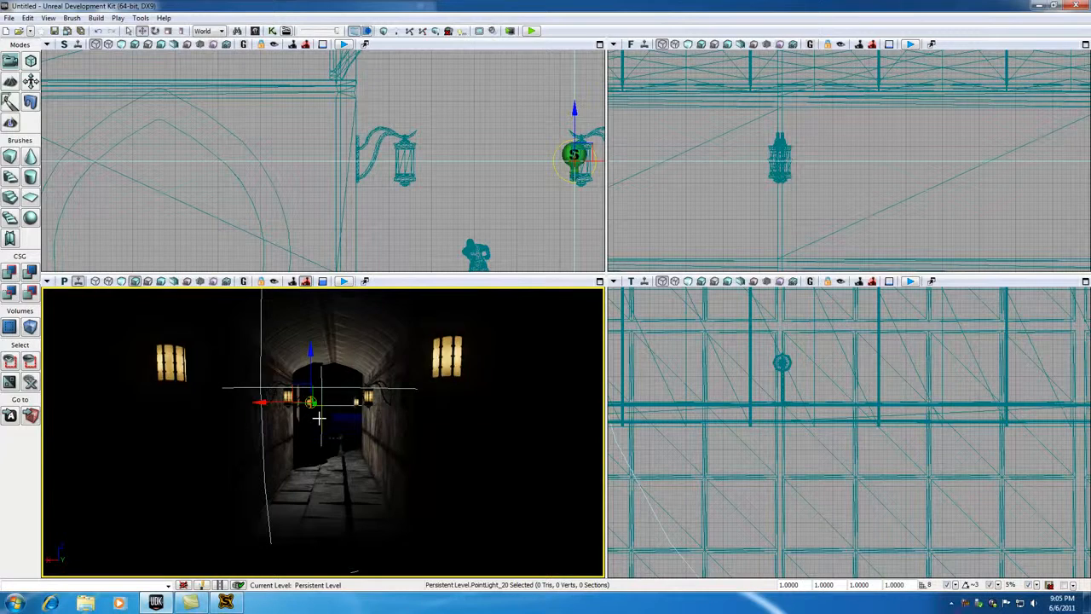
drag(334, 415, 333, 345)
mouse_move(279, 370)
mouse_down()
mouse_move(283, 386)
mouse_move(266, 385)
mouse_up()
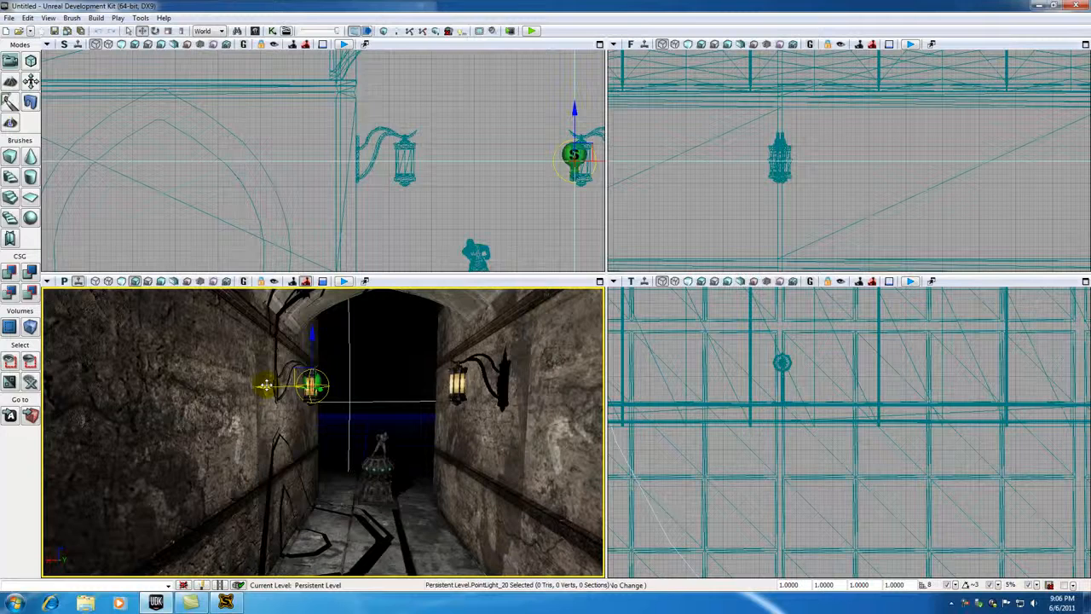
drag(266, 386, 279, 385)
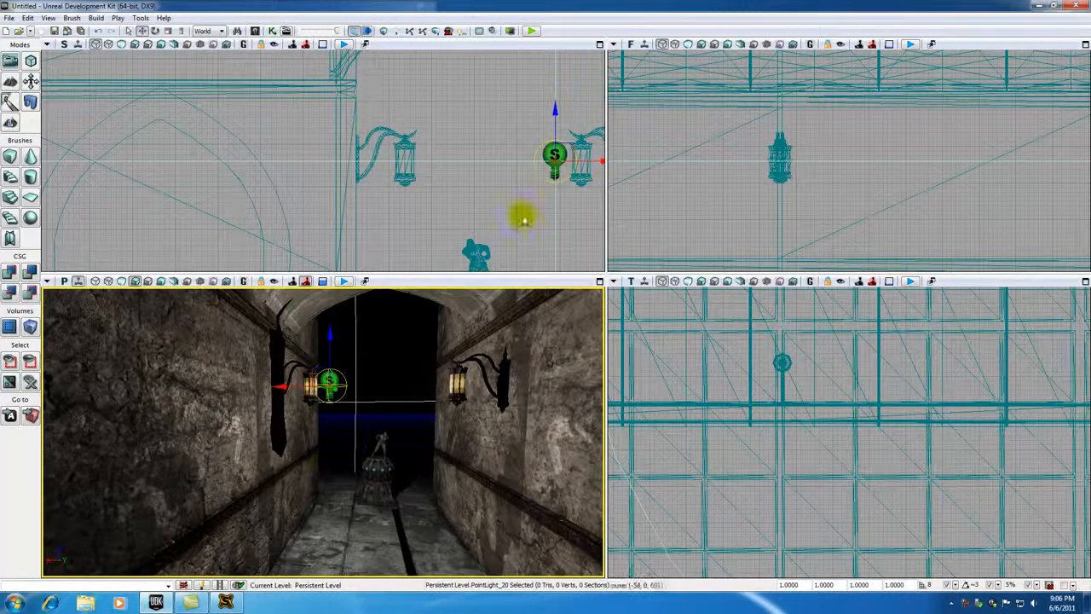
Step: Duplicate the point light lengthwise along the corridor so each of the three lamps on that wall has its own light
click(738, 384)
scroll(736, 379, down, 5)
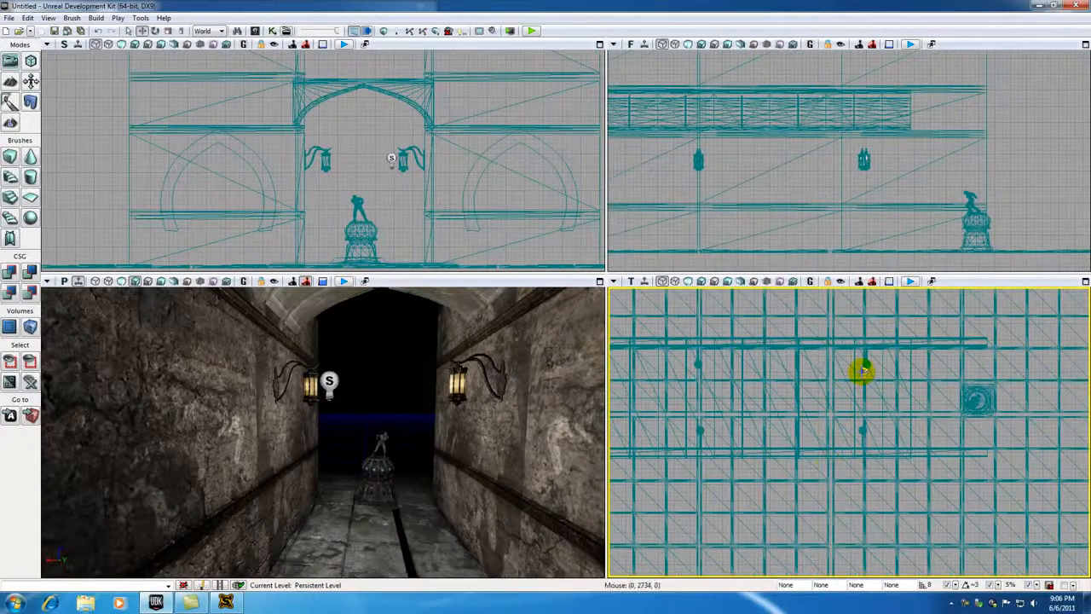
click(863, 372)
drag(775, 414, 853, 411)
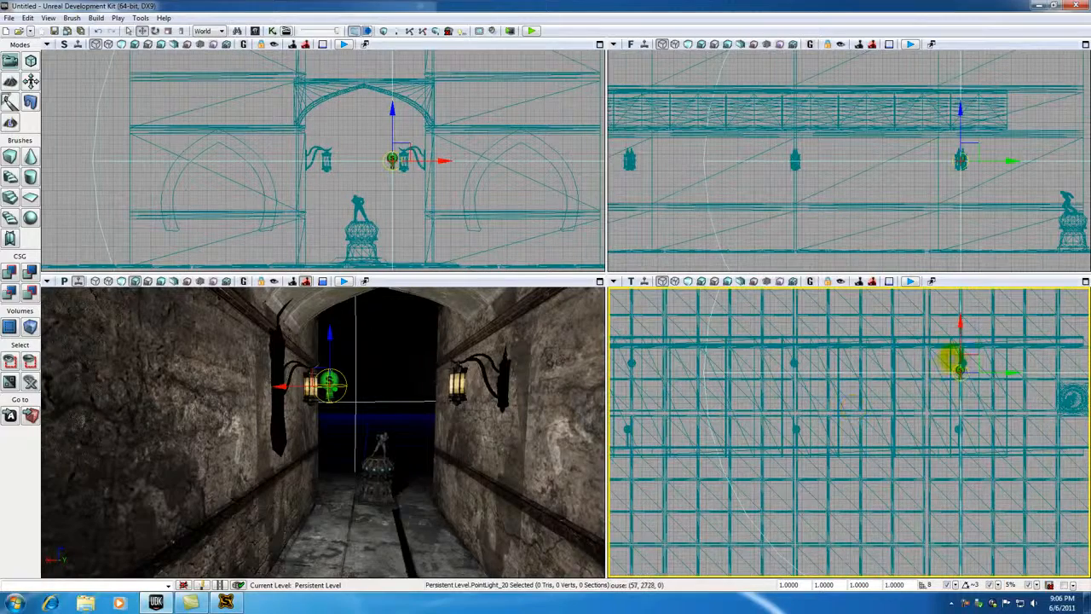
drag(1005, 372, 690, 373)
Step: Duplicate the point light across the corridor and along the opposite wall, placing one beside each of its three lamps
alt+drag(632, 323, 633, 372)
drag(382, 402, 475, 433)
drag(680, 424, 1015, 423)
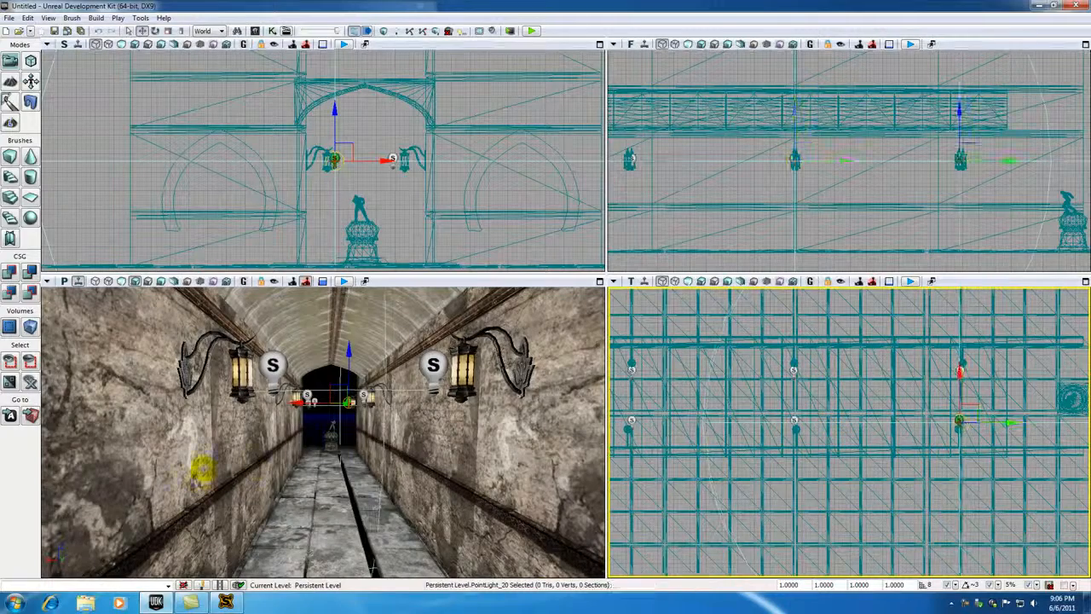
Step: Inspect the lit corridor from outside its entrance and undo the stray edit
scroll(292, 480, down, 4)
drag(329, 510, 347, 562)
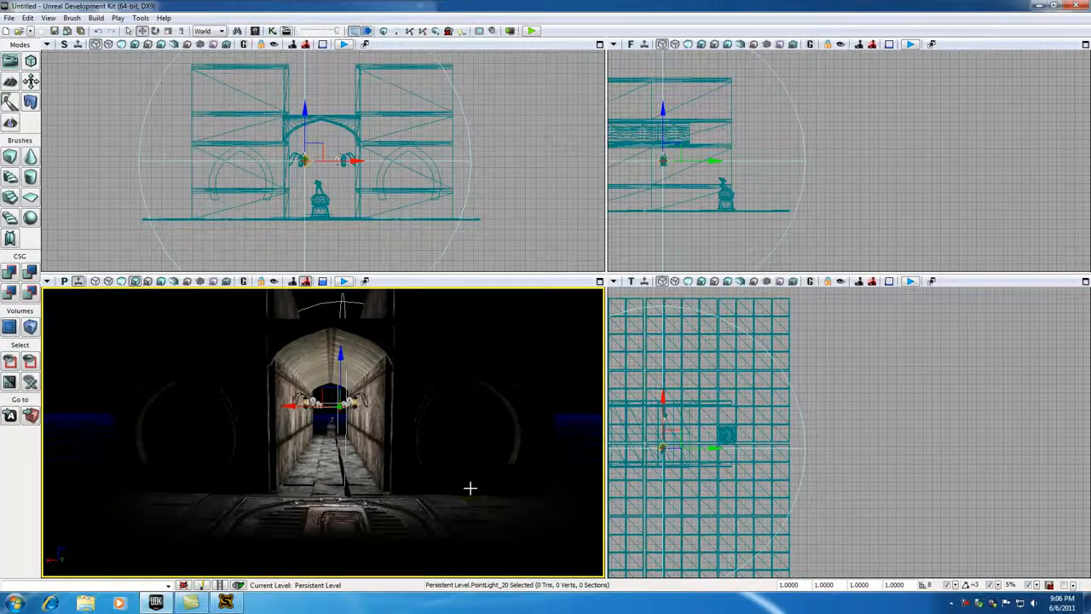
mouse_move(467, 489)
mouse_down()
mouse_move(488, 451)
mouse_move(479, 485)
mouse_up()
drag(309, 397, 297, 404)
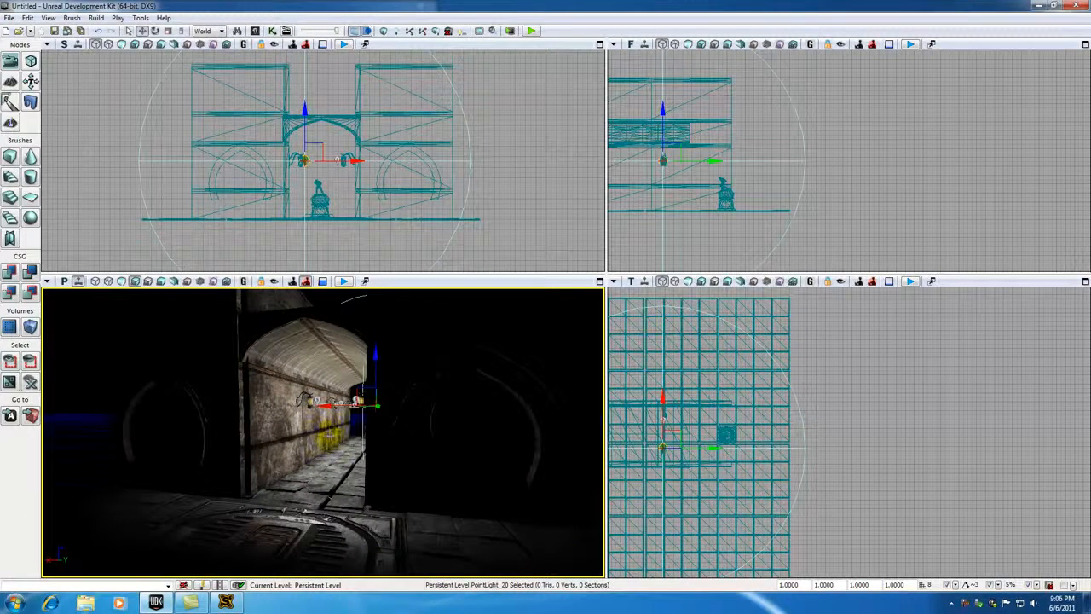
drag(246, 430, 307, 409)
drag(690, 446, 839, 425)
key(ctrl+z)
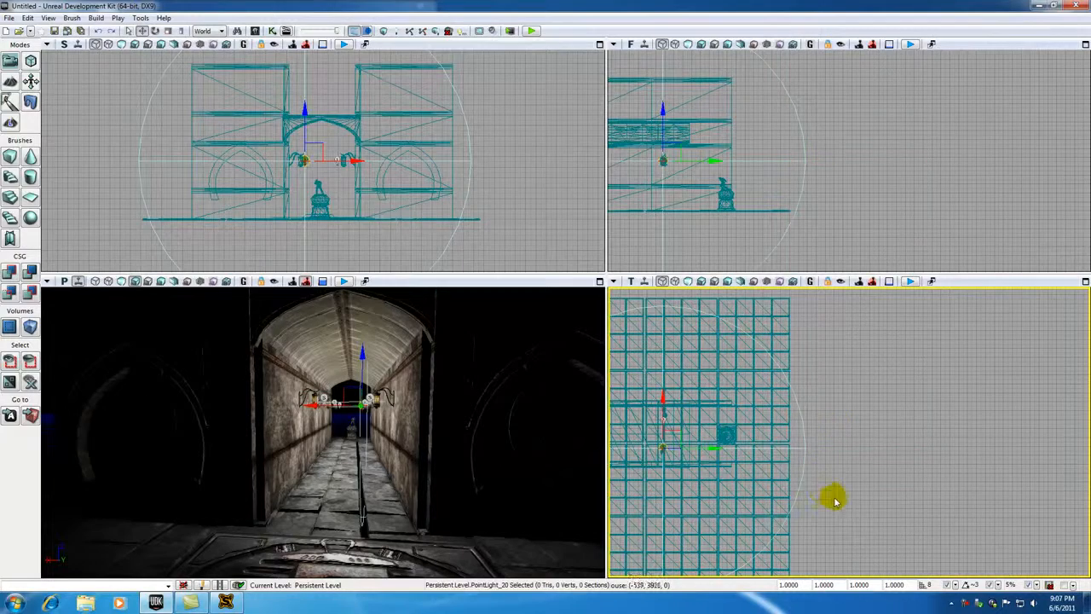
Step: Duplicate a corridor lamp nearest the entrance, place the copy outside the building front, and rotate it a quarter turn to face outward
click(853, 497)
drag(853, 497, 974, 437)
drag(755, 385, 917, 449)
scroll(663, 452, up, 4)
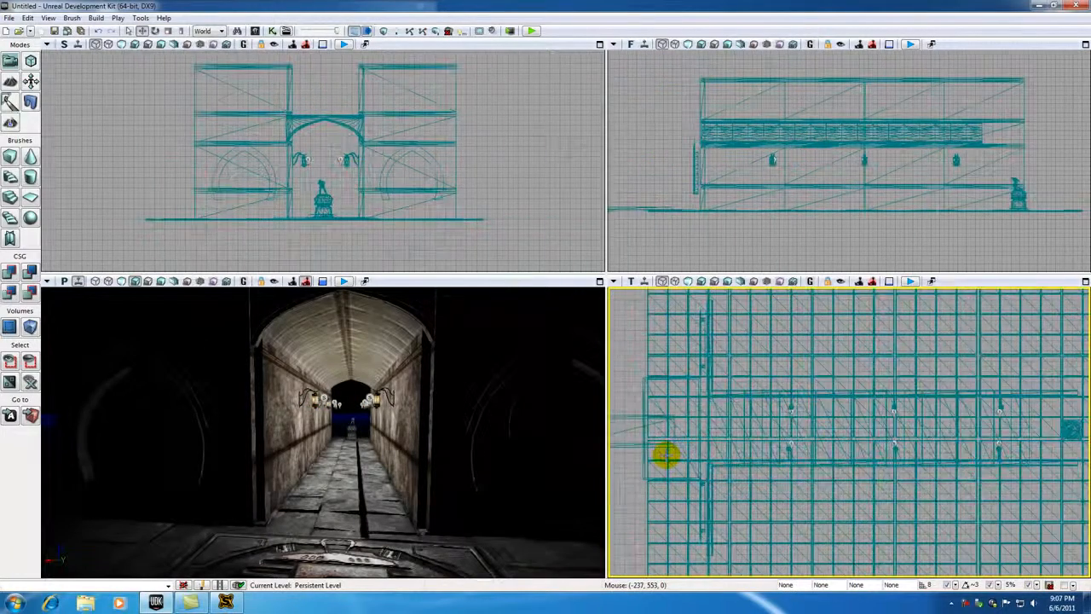
click(850, 444)
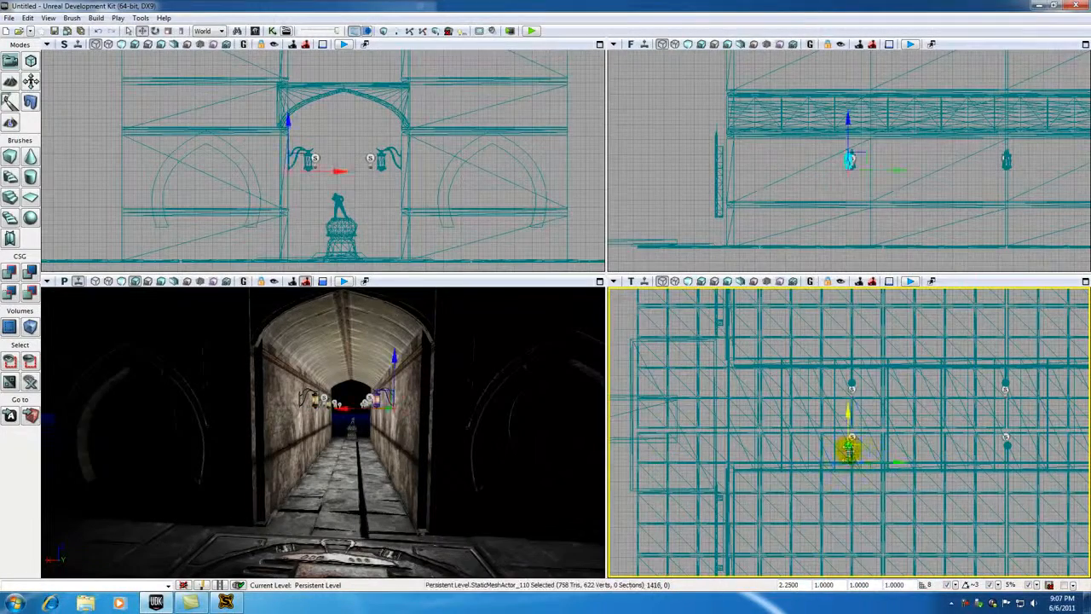
drag(894, 460, 738, 461)
click(154, 30)
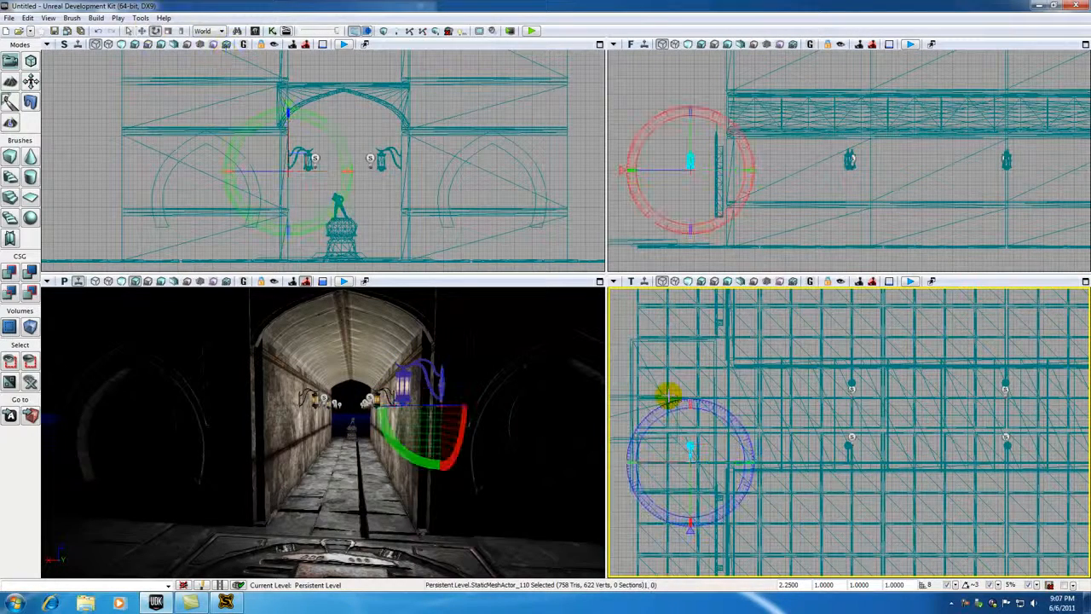
drag(680, 405, 754, 464)
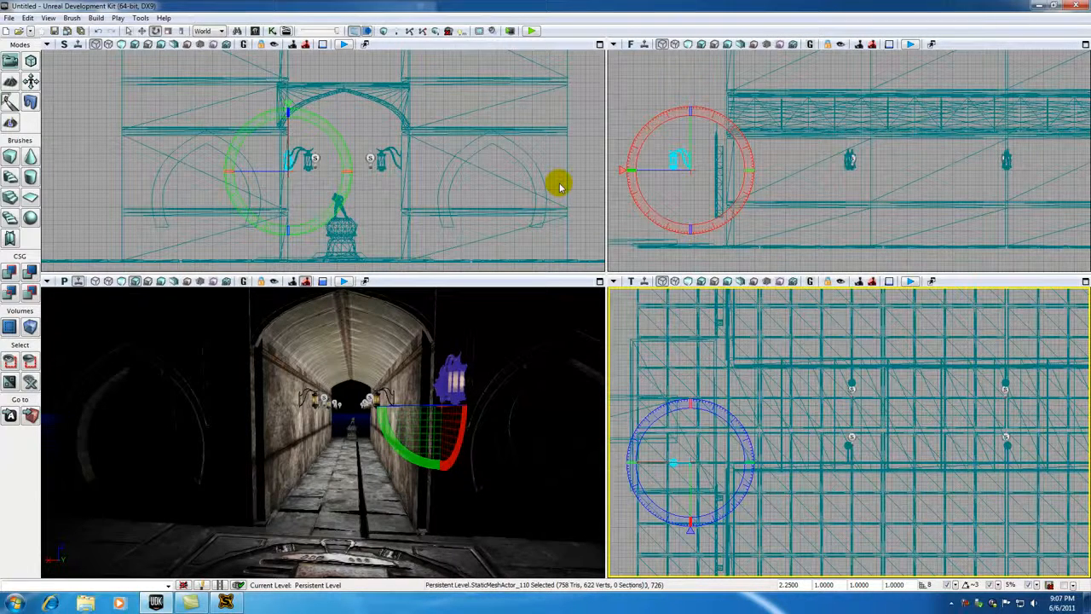
Step: Move the lamp copy up above the arched medallion on the front wall and set its bracket against the wall face
click(142, 31)
drag(332, 173, 202, 58)
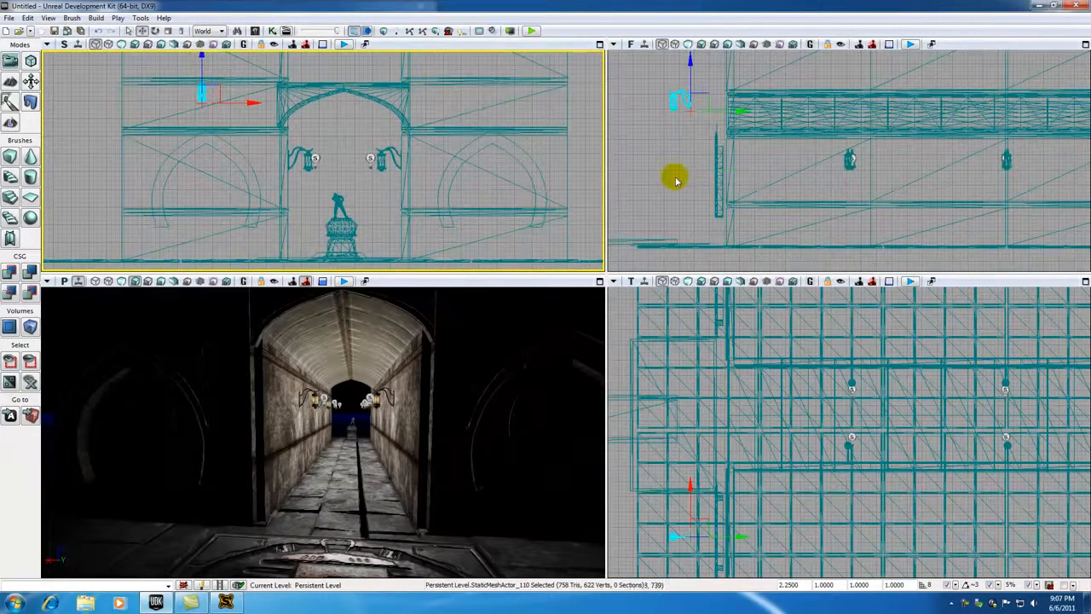
scroll(669, 213, up, 5)
drag(698, 155, 696, 285)
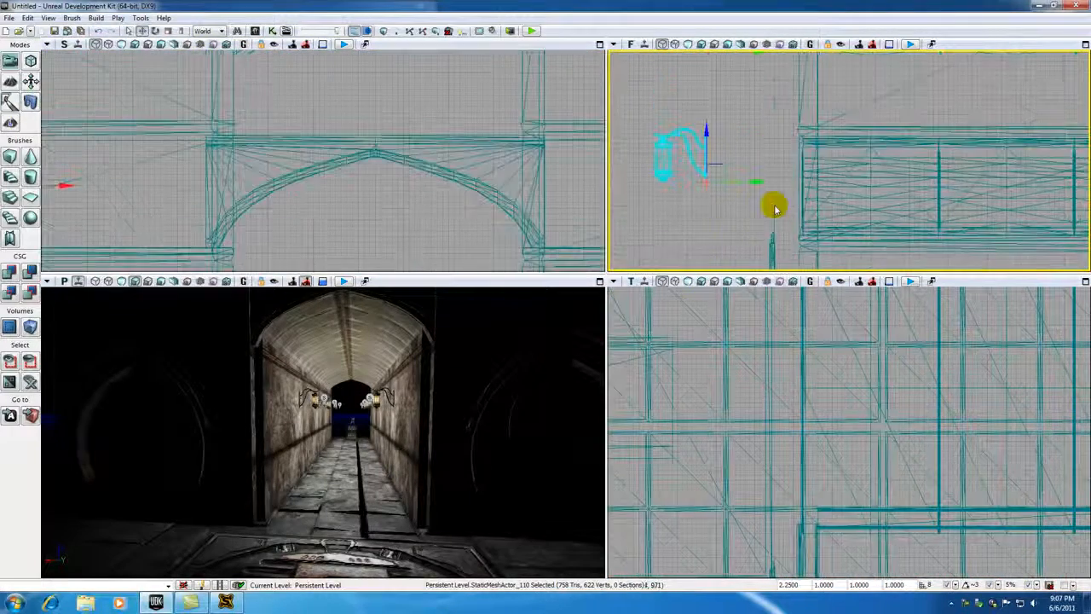
drag(757, 183, 850, 185)
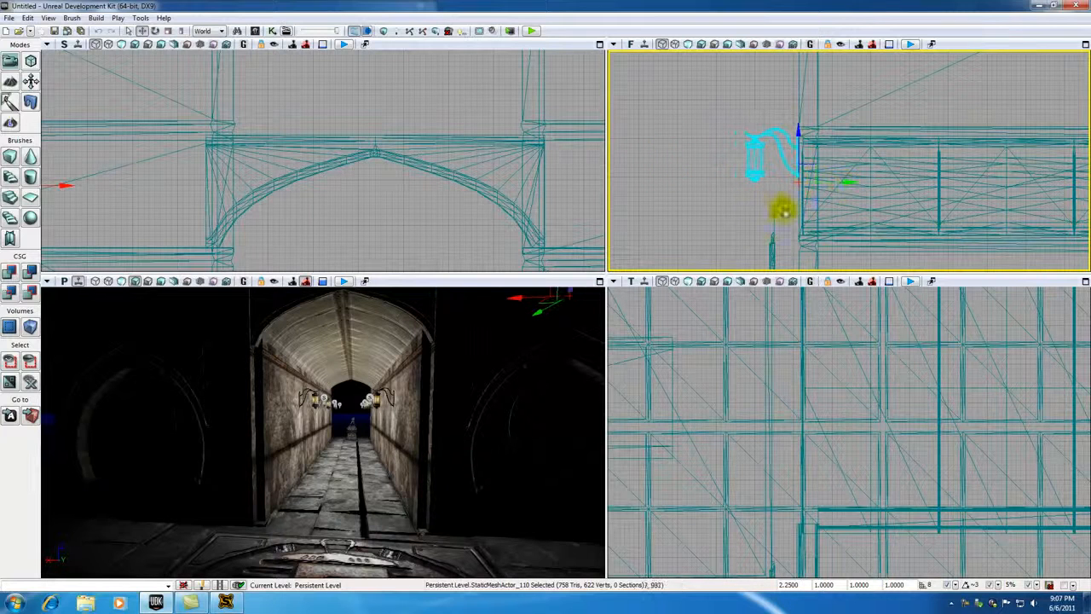
Step: Switch the perspective view to unlit and examine how the new front lamp's bracket meets the wall
click(357, 393)
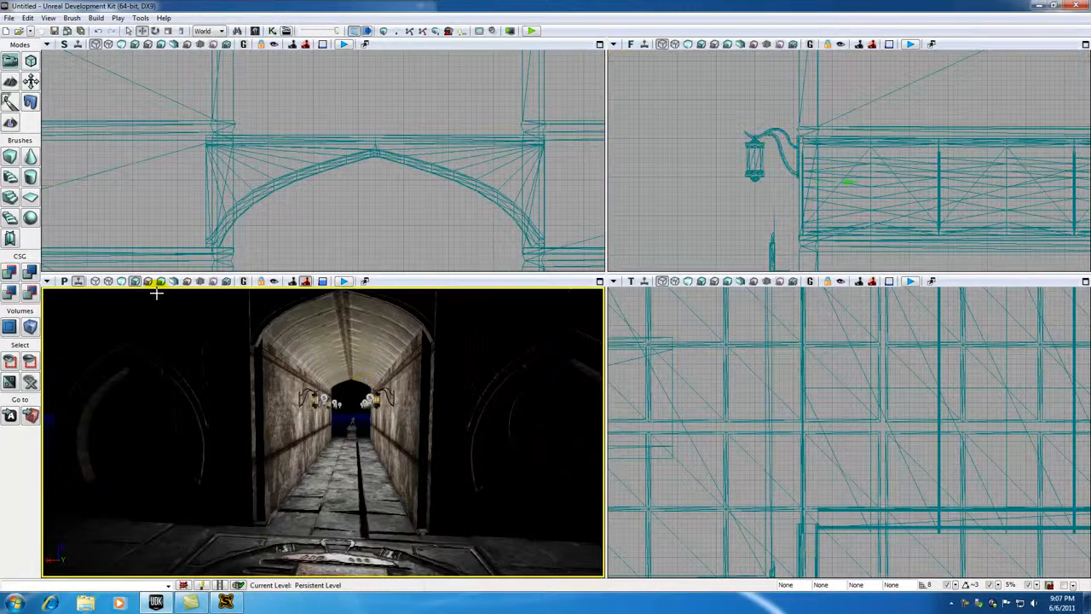
click(121, 283)
drag(435, 441, 366, 298)
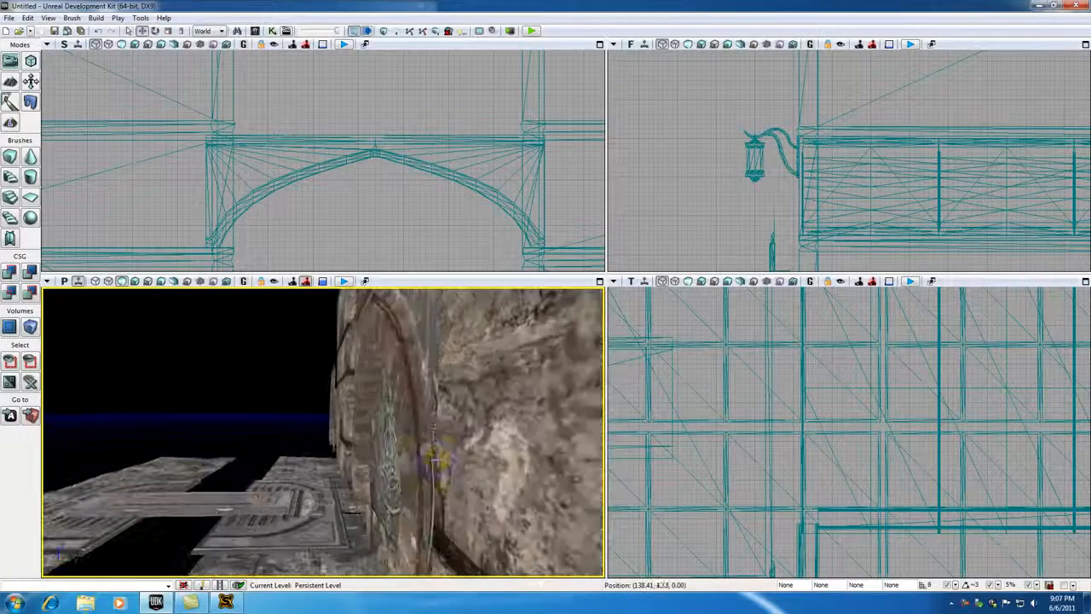
drag(360, 467, 360, 426)
drag(348, 471, 347, 484)
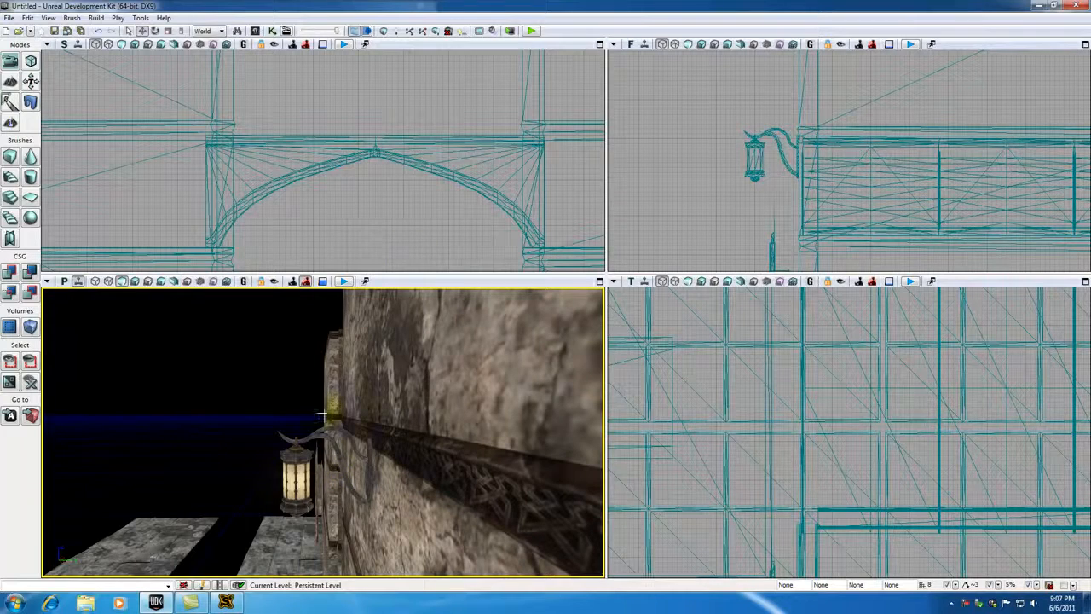
Step: Duplicate the front-wall lamp horizontally onto the matching wall section on the other side of the entrance arch
click(295, 461)
click(340, 242)
scroll(338, 235, down, 6)
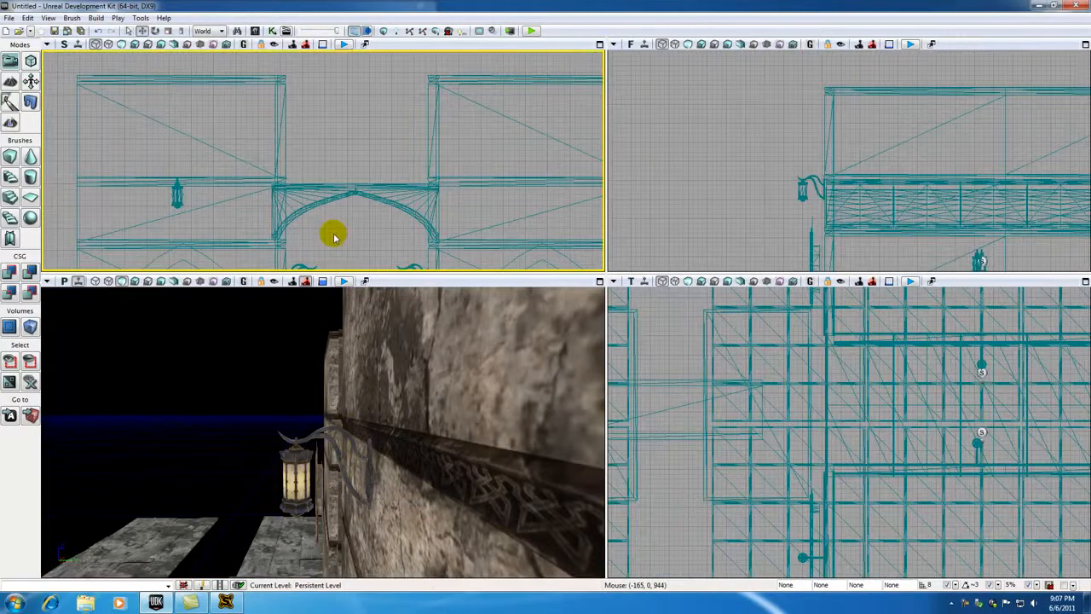
click(178, 201)
click(360, 232)
scroll(237, 207, down, 3)
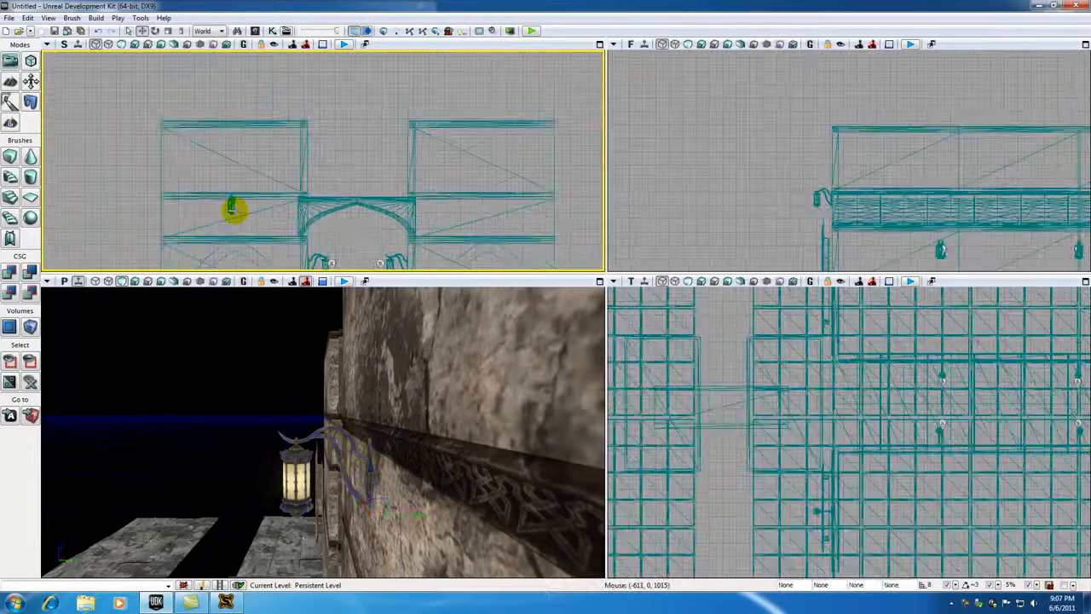
click(234, 209)
alt+drag(285, 215, 545, 215)
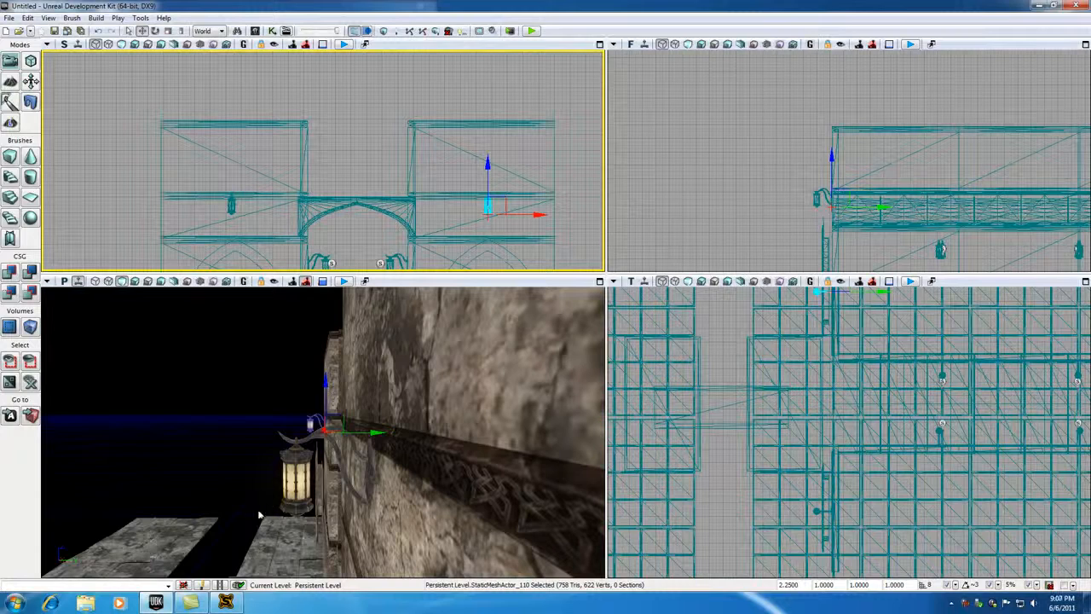
Step: Place a point light just in front of one front-wall lantern and duplicate it horizontally to the matching lamp across the arch
click(296, 479)
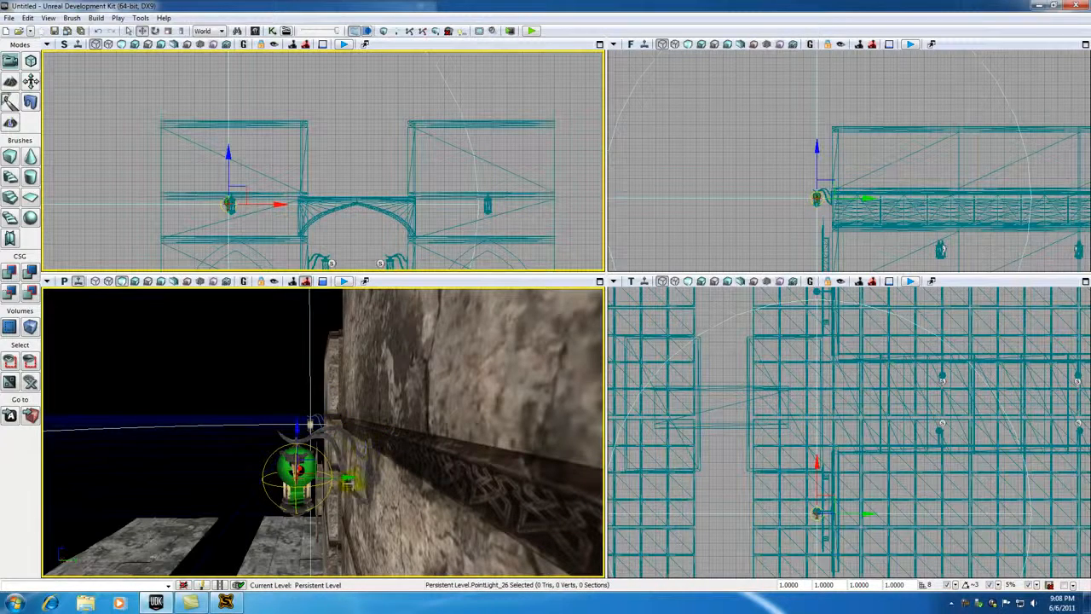
drag(348, 479, 315, 479)
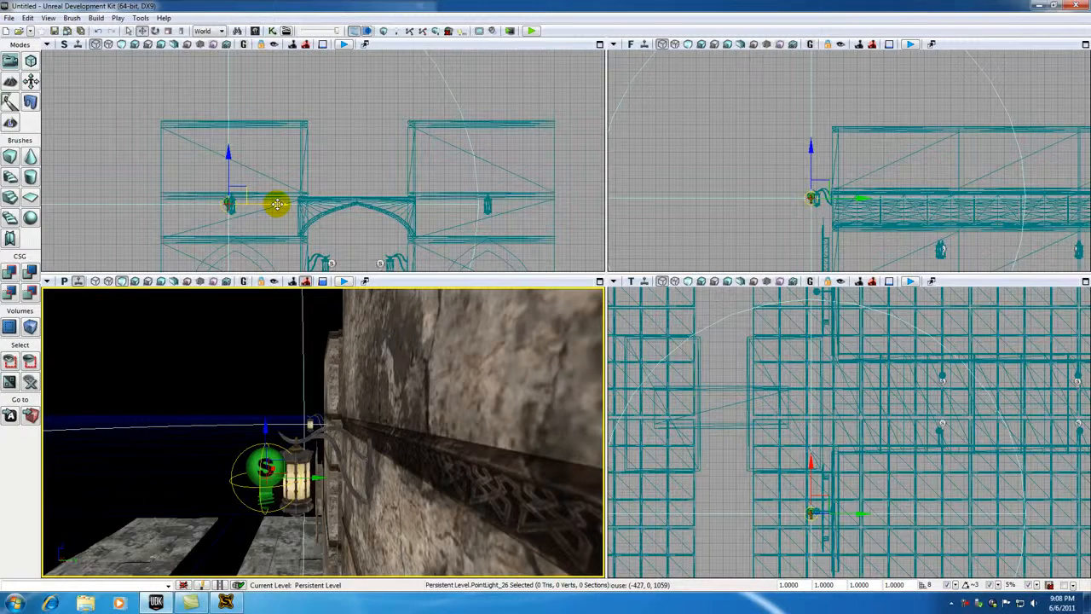
drag(280, 204, 532, 204)
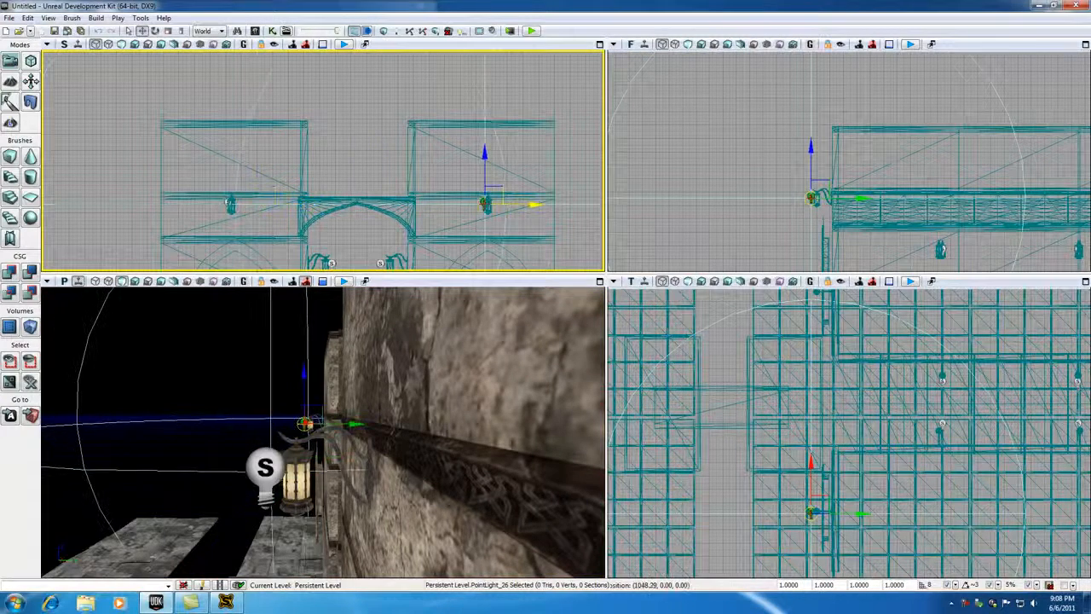
Step: Switch the perspective view to lit and move the duplicated point light farther out from the front wall
drag(190, 427, 294, 537)
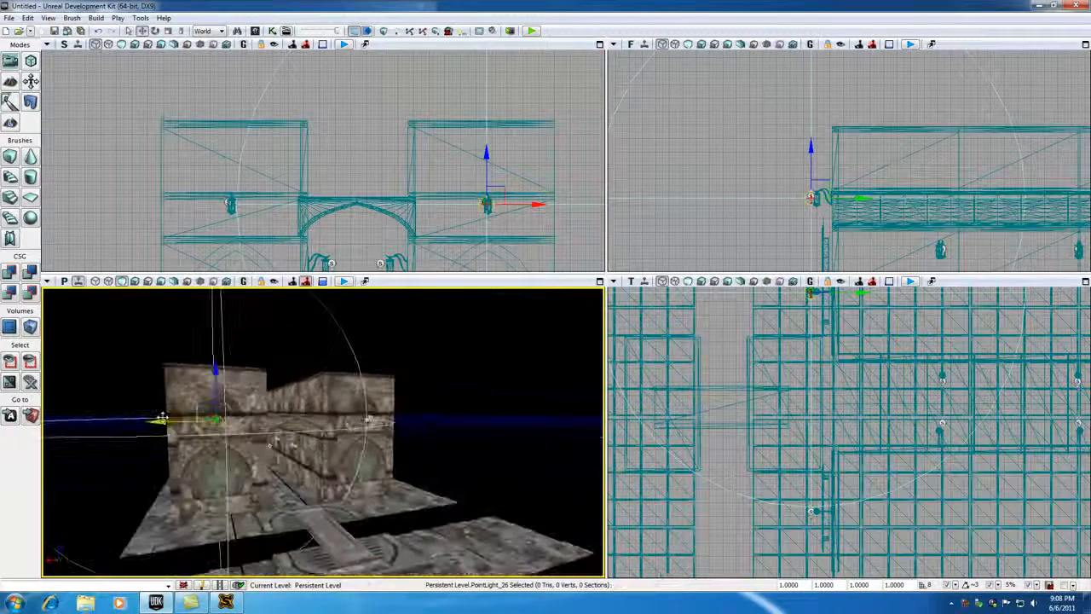
click(134, 282)
drag(444, 480, 423, 441)
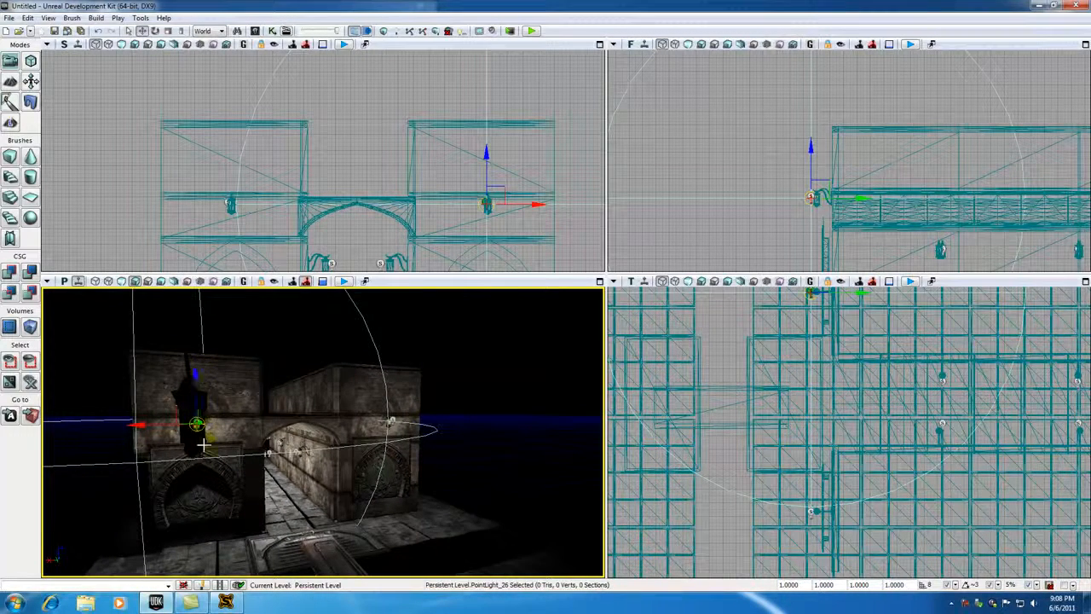
scroll(202, 441, up, 5)
drag(220, 503, 293, 434)
drag(334, 474, 394, 452)
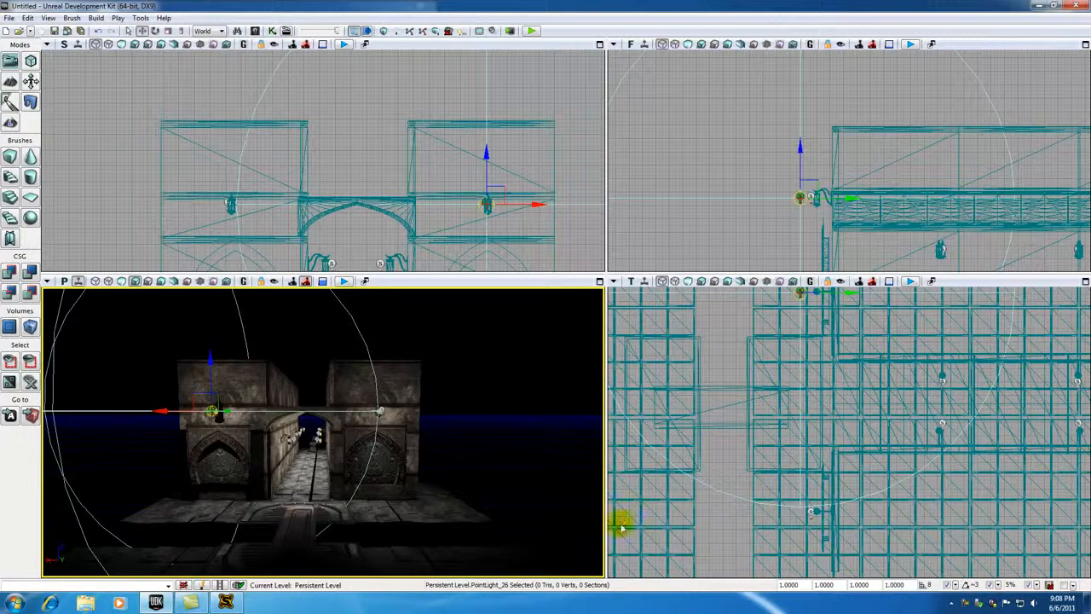
click(964, 605)
click(1037, 545)
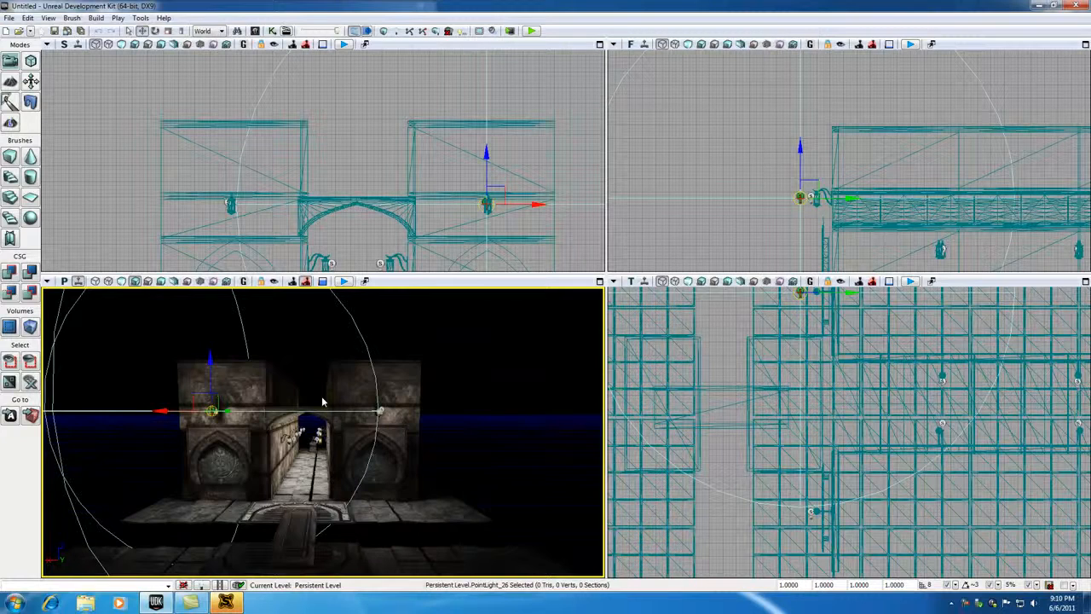
Step: Play the level from the floor platform before the bridge, walk into the corridor to check the lamp lighting, and close the preview
mouse_move(470, 471)
mouse_down()
mouse_move(499, 384)
mouse_move(478, 466)
mouse_up()
right_drag(479, 466, 470, 435)
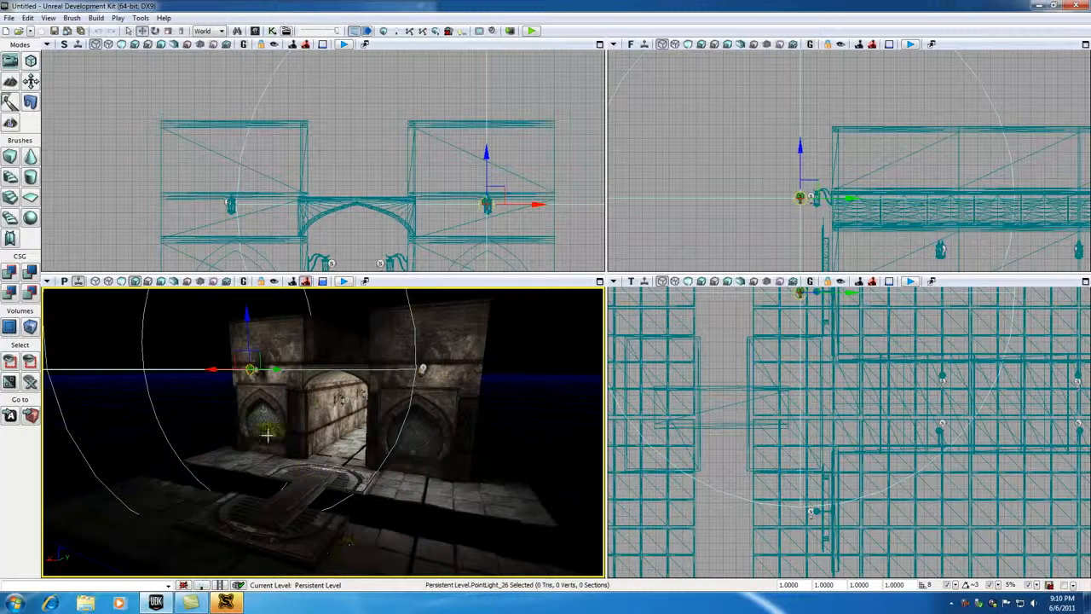
right_click(228, 556)
click(266, 531)
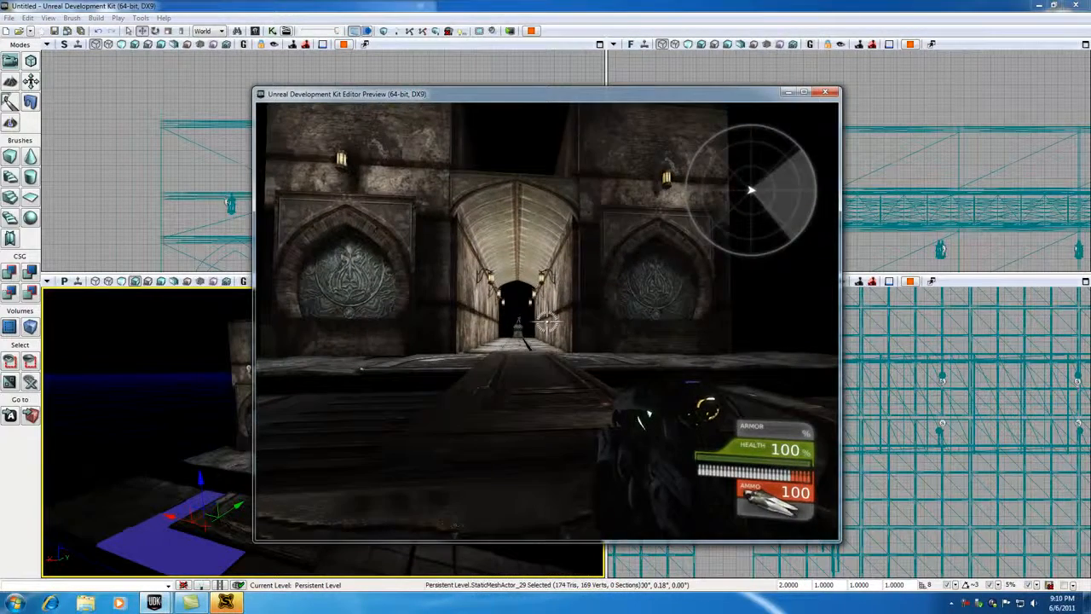
key(w)
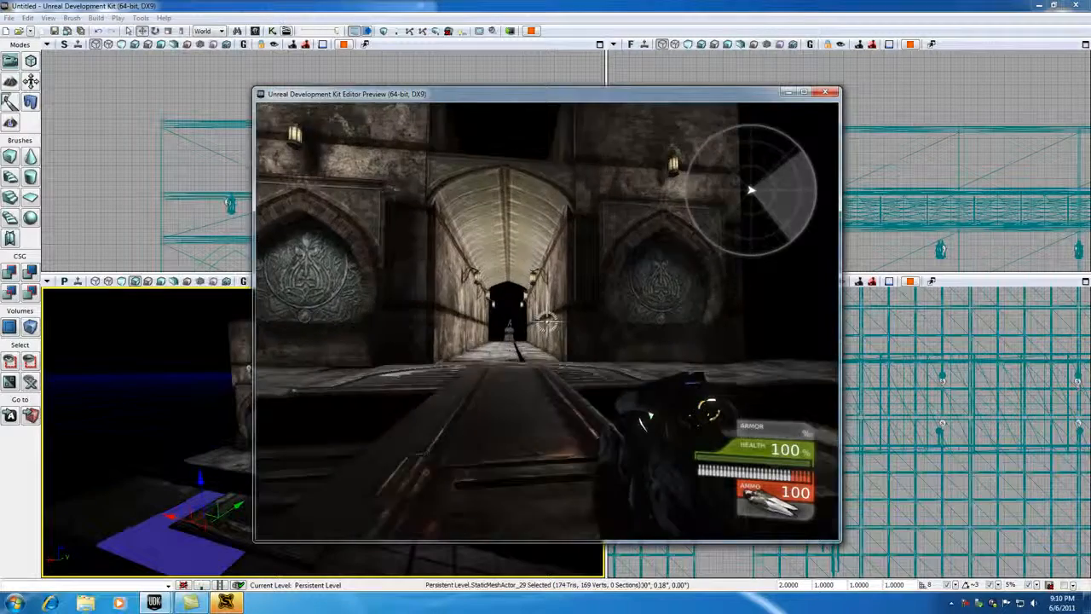
key(w)
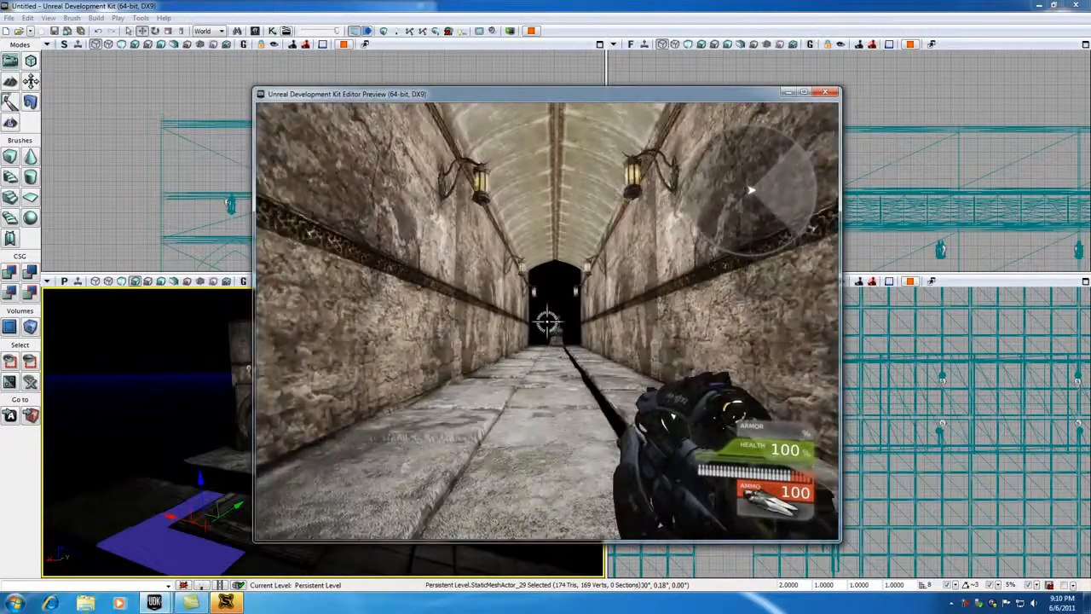
key(w)
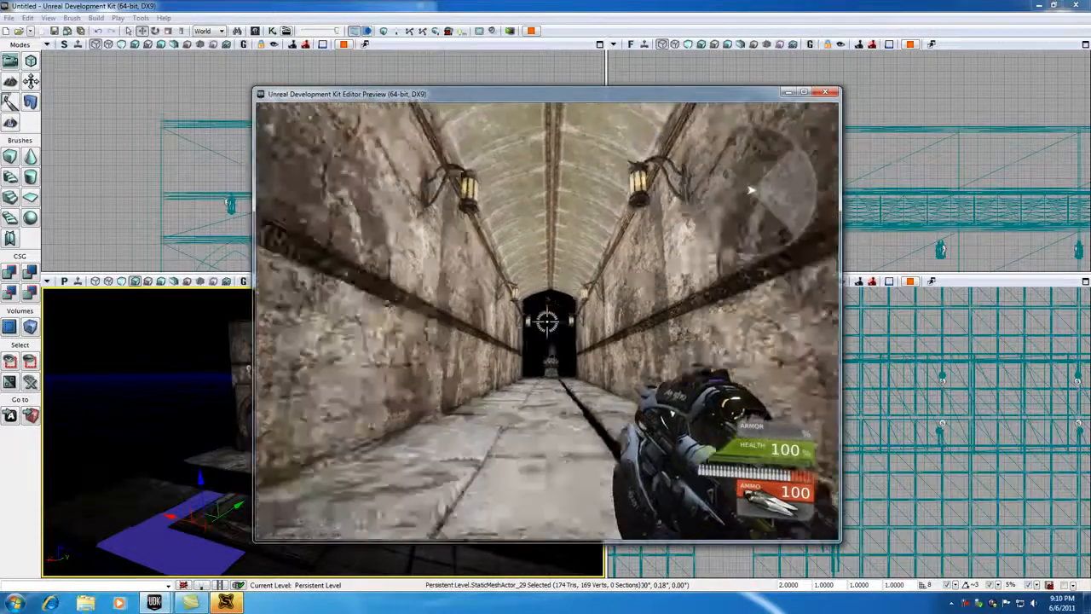
key(w)
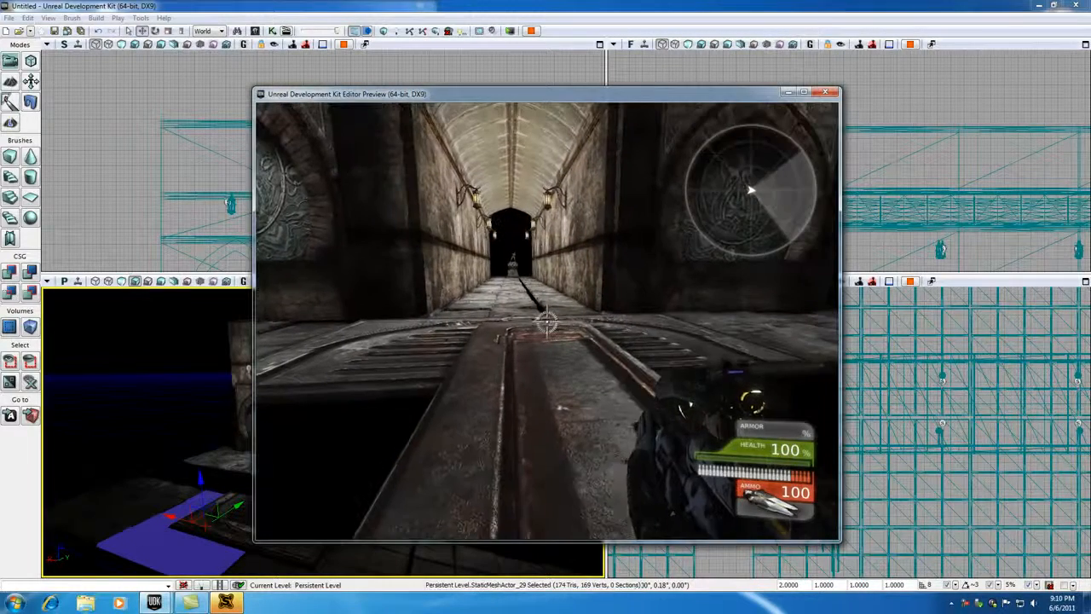
key(Escape)
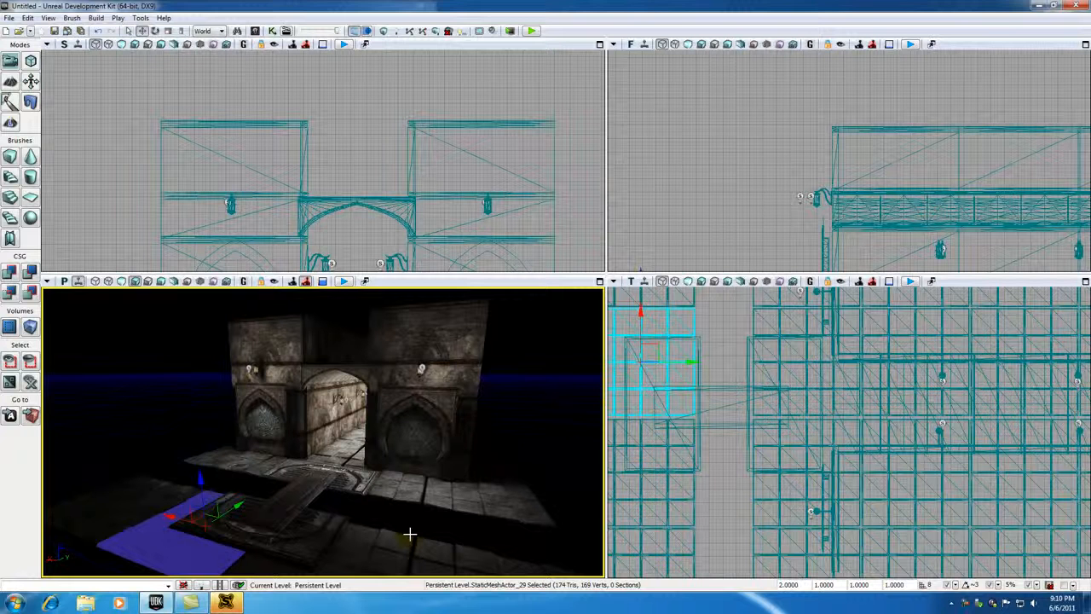
Step: Clear the selection and examine the lit entrance facade, its two front lamps and the corridor beyond
key(Escape)
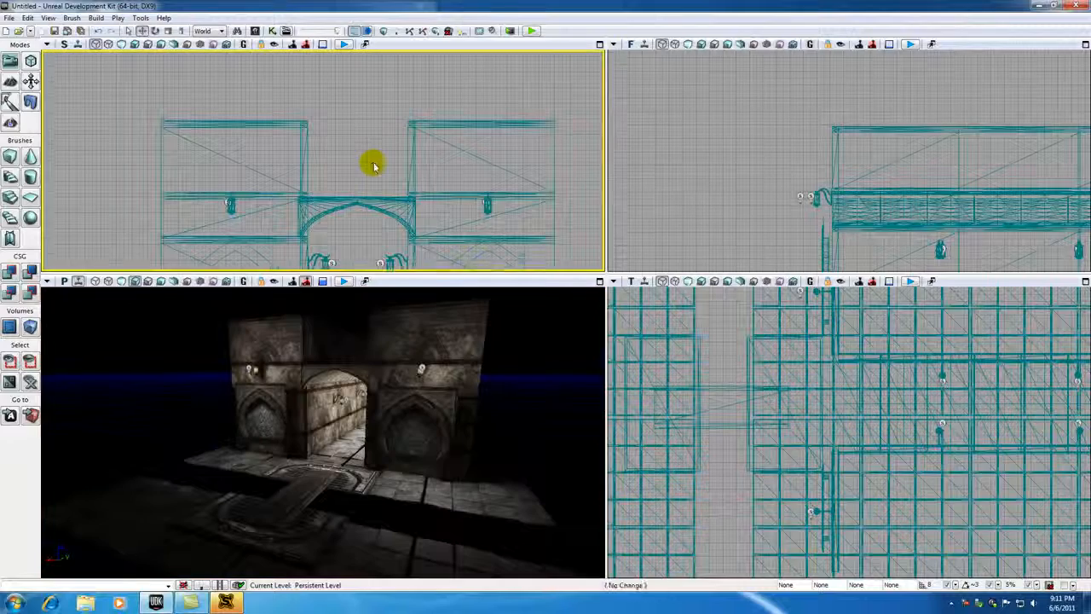
drag(375, 167, 343, 114)
scroll(327, 181, down, 2)
drag(327, 181, 317, 160)
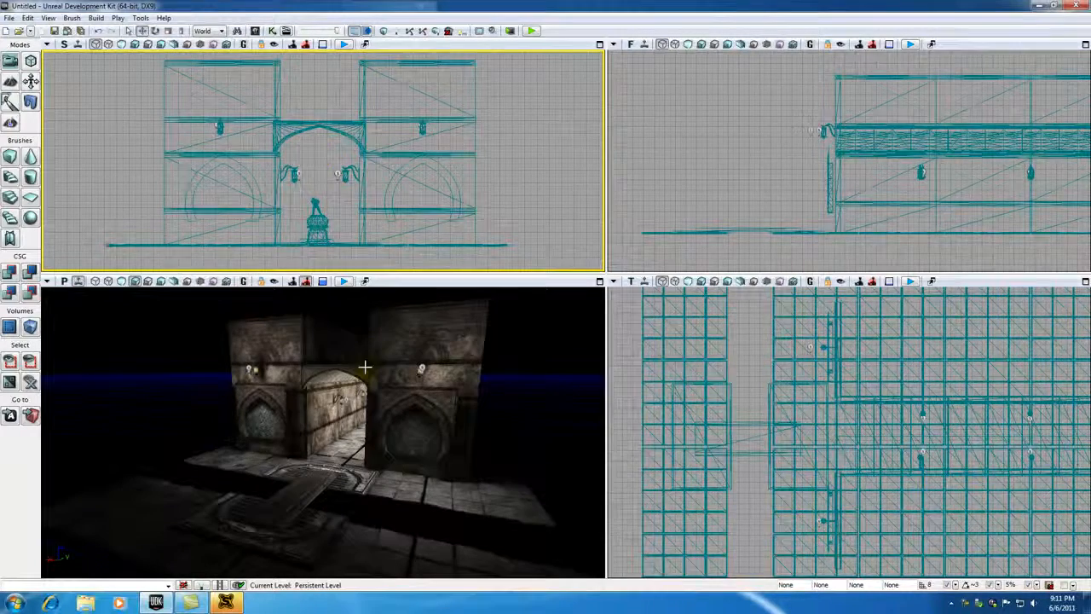
scroll(366, 368, up, 4)
scroll(365, 368, down, 3)
drag(324, 396, 322, 367)
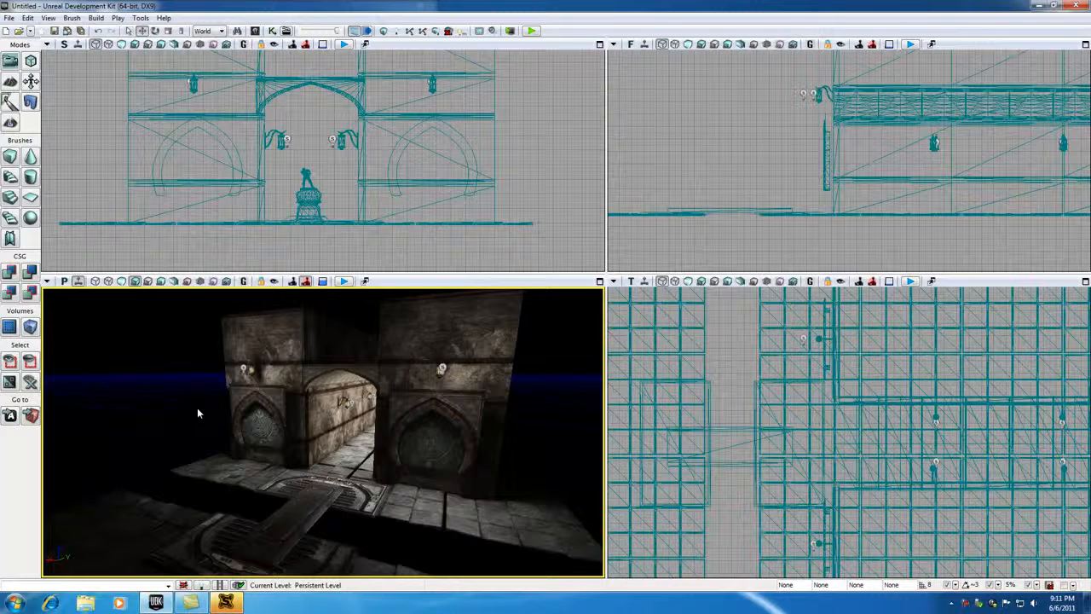
mouse_move(195, 408)
mouse_down()
mouse_move(191, 367)
mouse_move(235, 311)
mouse_move(215, 346)
mouse_move(230, 376)
mouse_move(190, 411)
mouse_up()
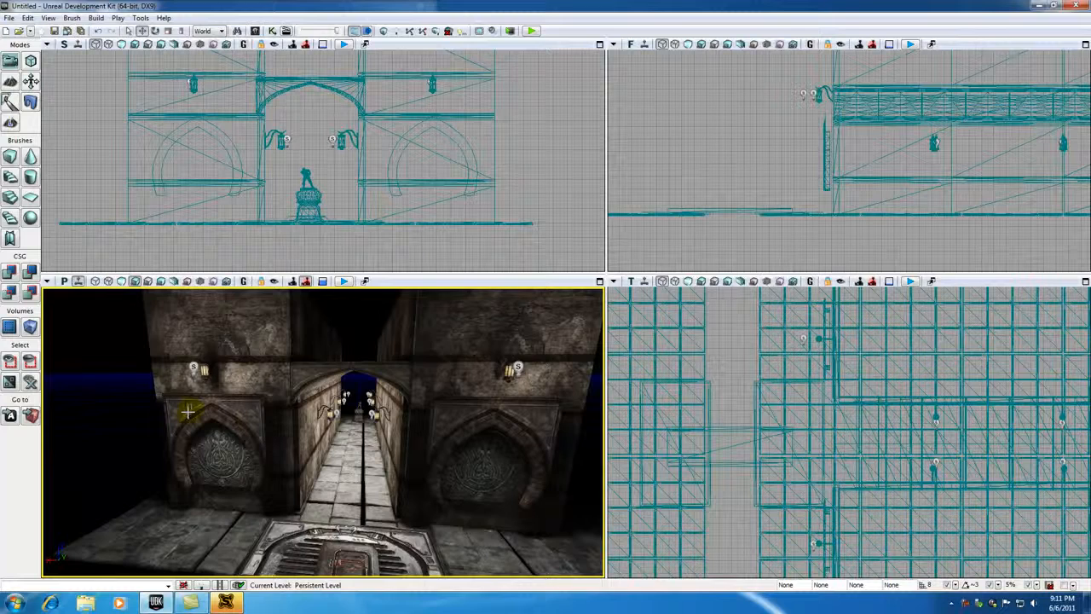